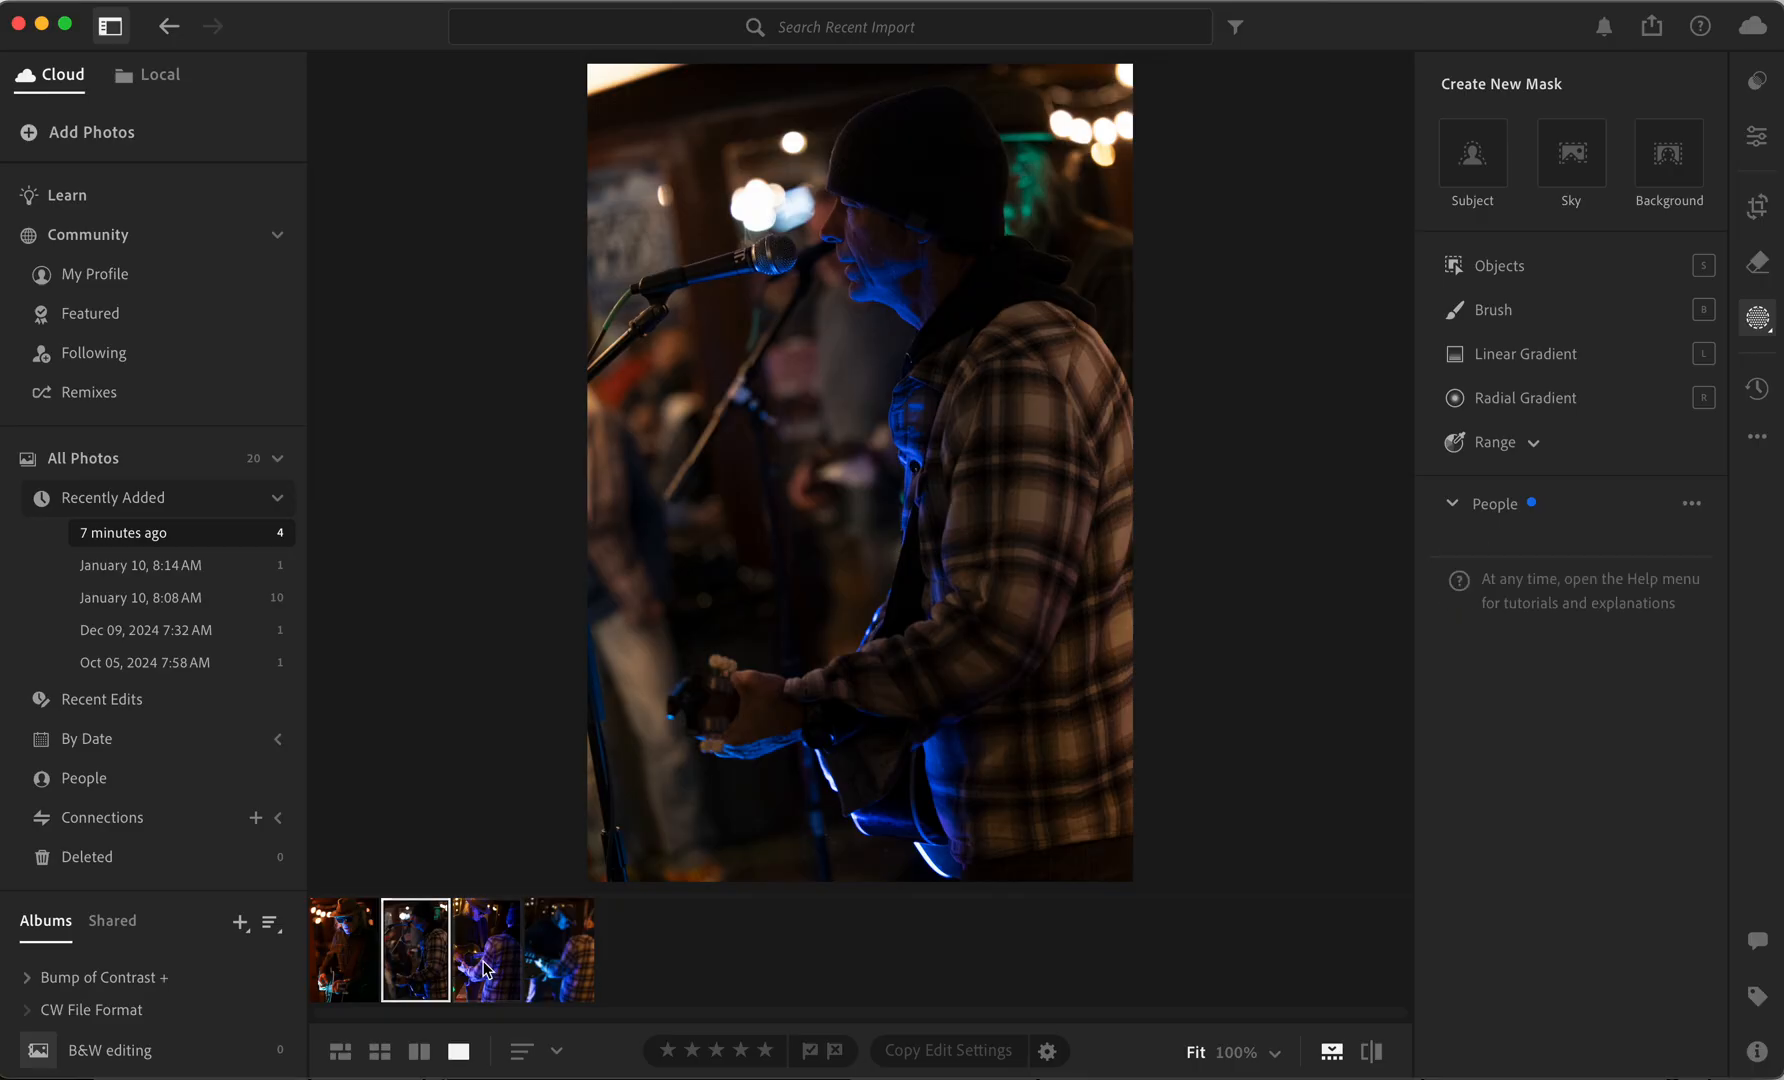
Look through the four concert photos and return to the guitarist in the hat and sunglasses
{"action": "left_click", "coordinate": [487, 970]}
{"action": "left_click", "coordinate": [428, 962]}
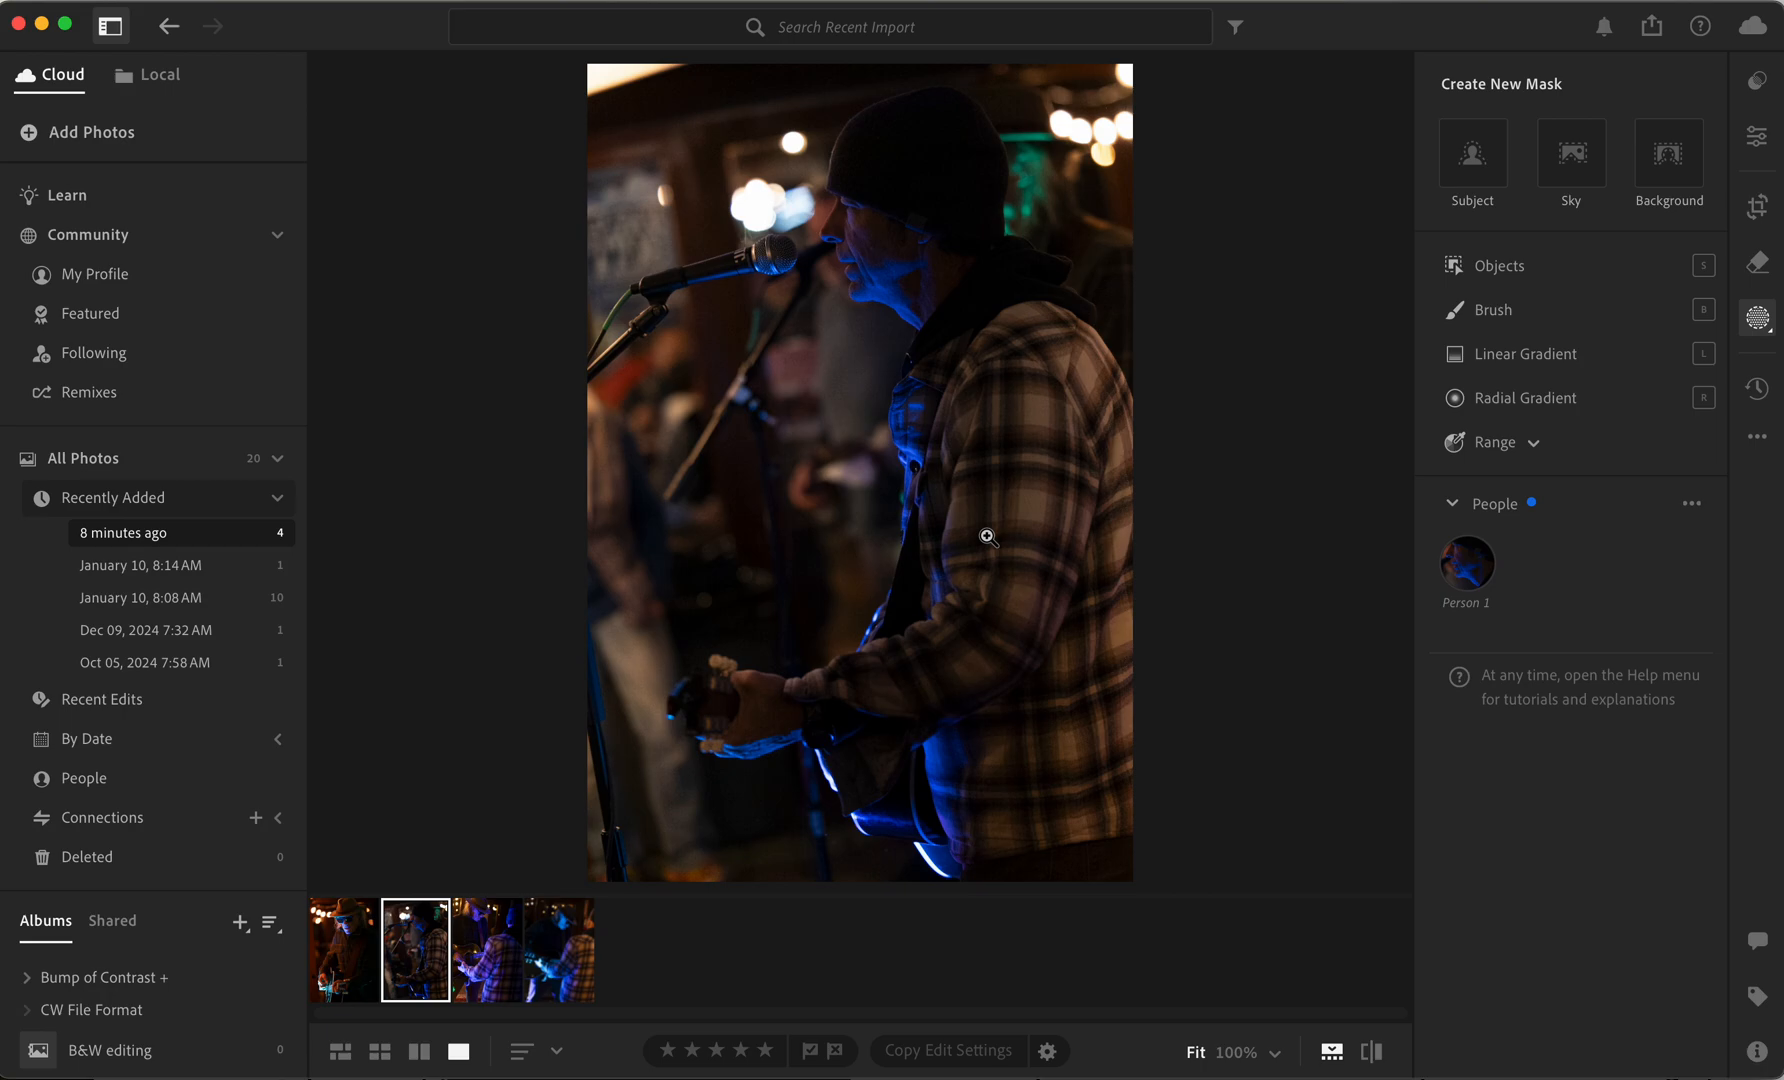
{"action": "left_click", "coordinate": [553, 942]}
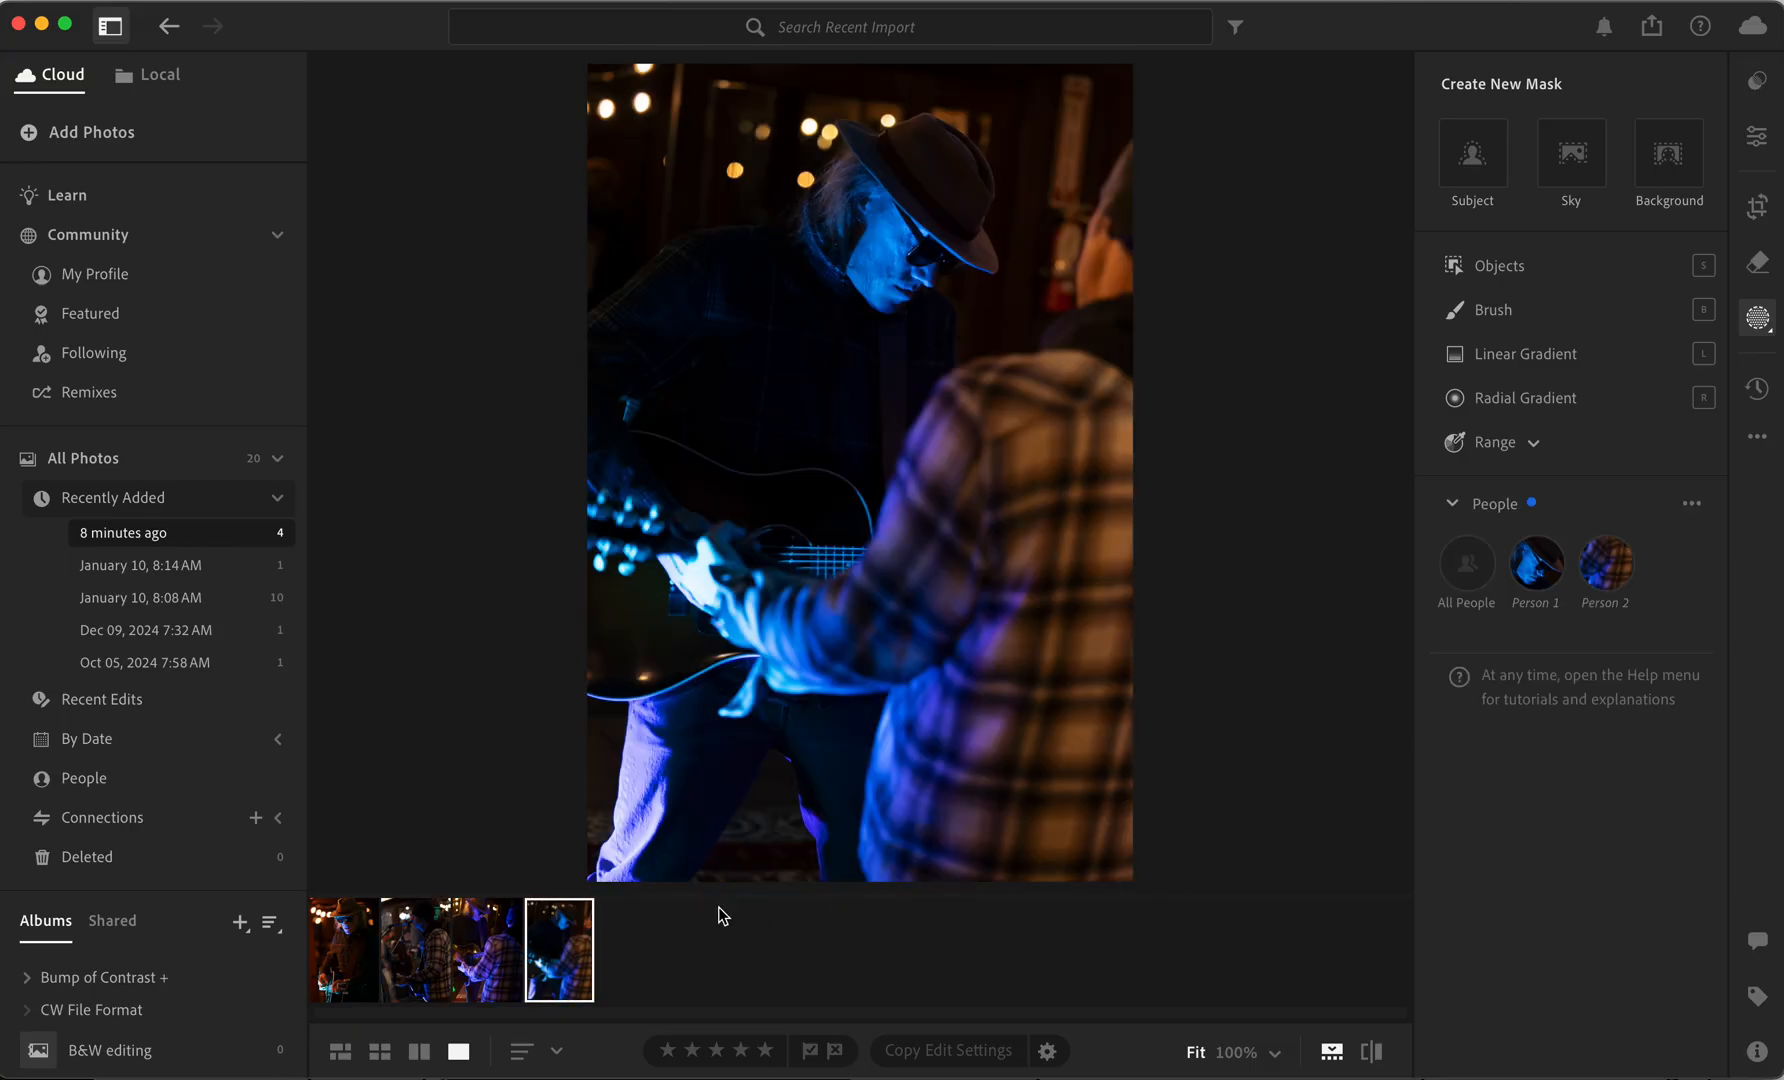
{"action": "left_click", "coordinate": [490, 972]}
{"action": "left_click", "coordinate": [420, 970]}
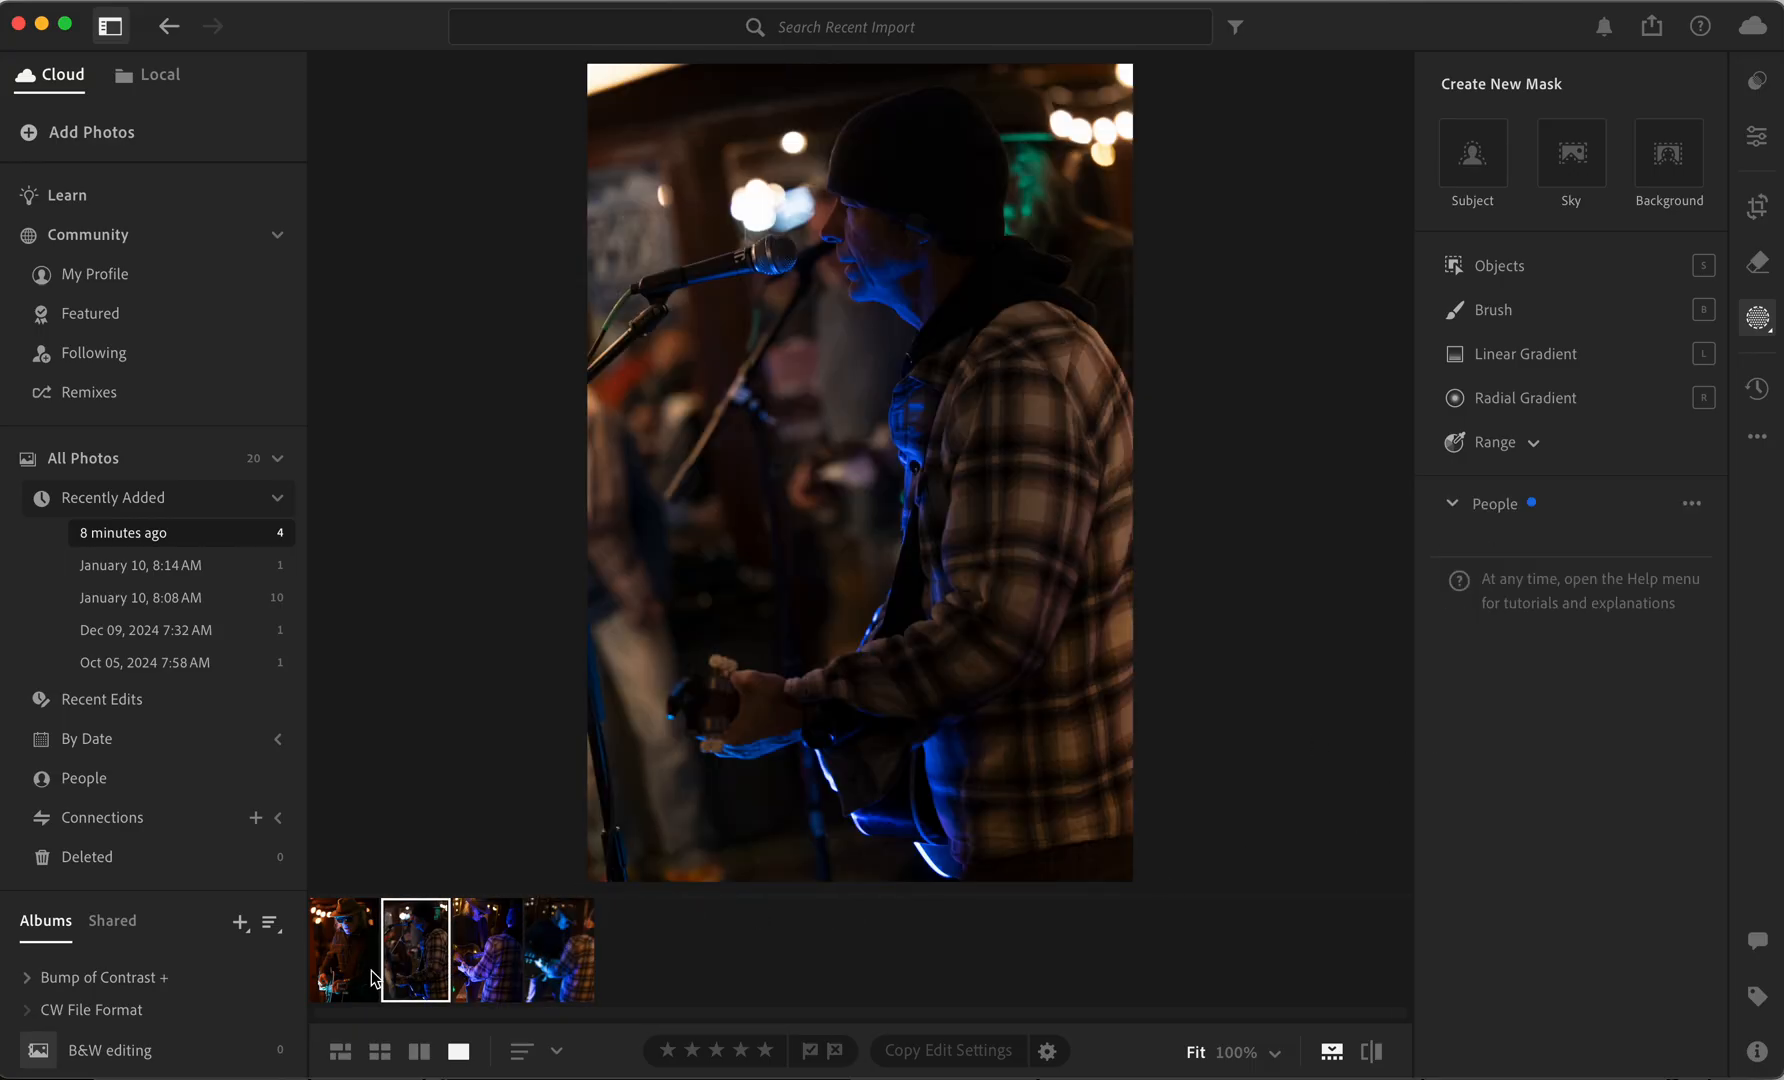
{"action": "left_click", "coordinate": [360, 976]}
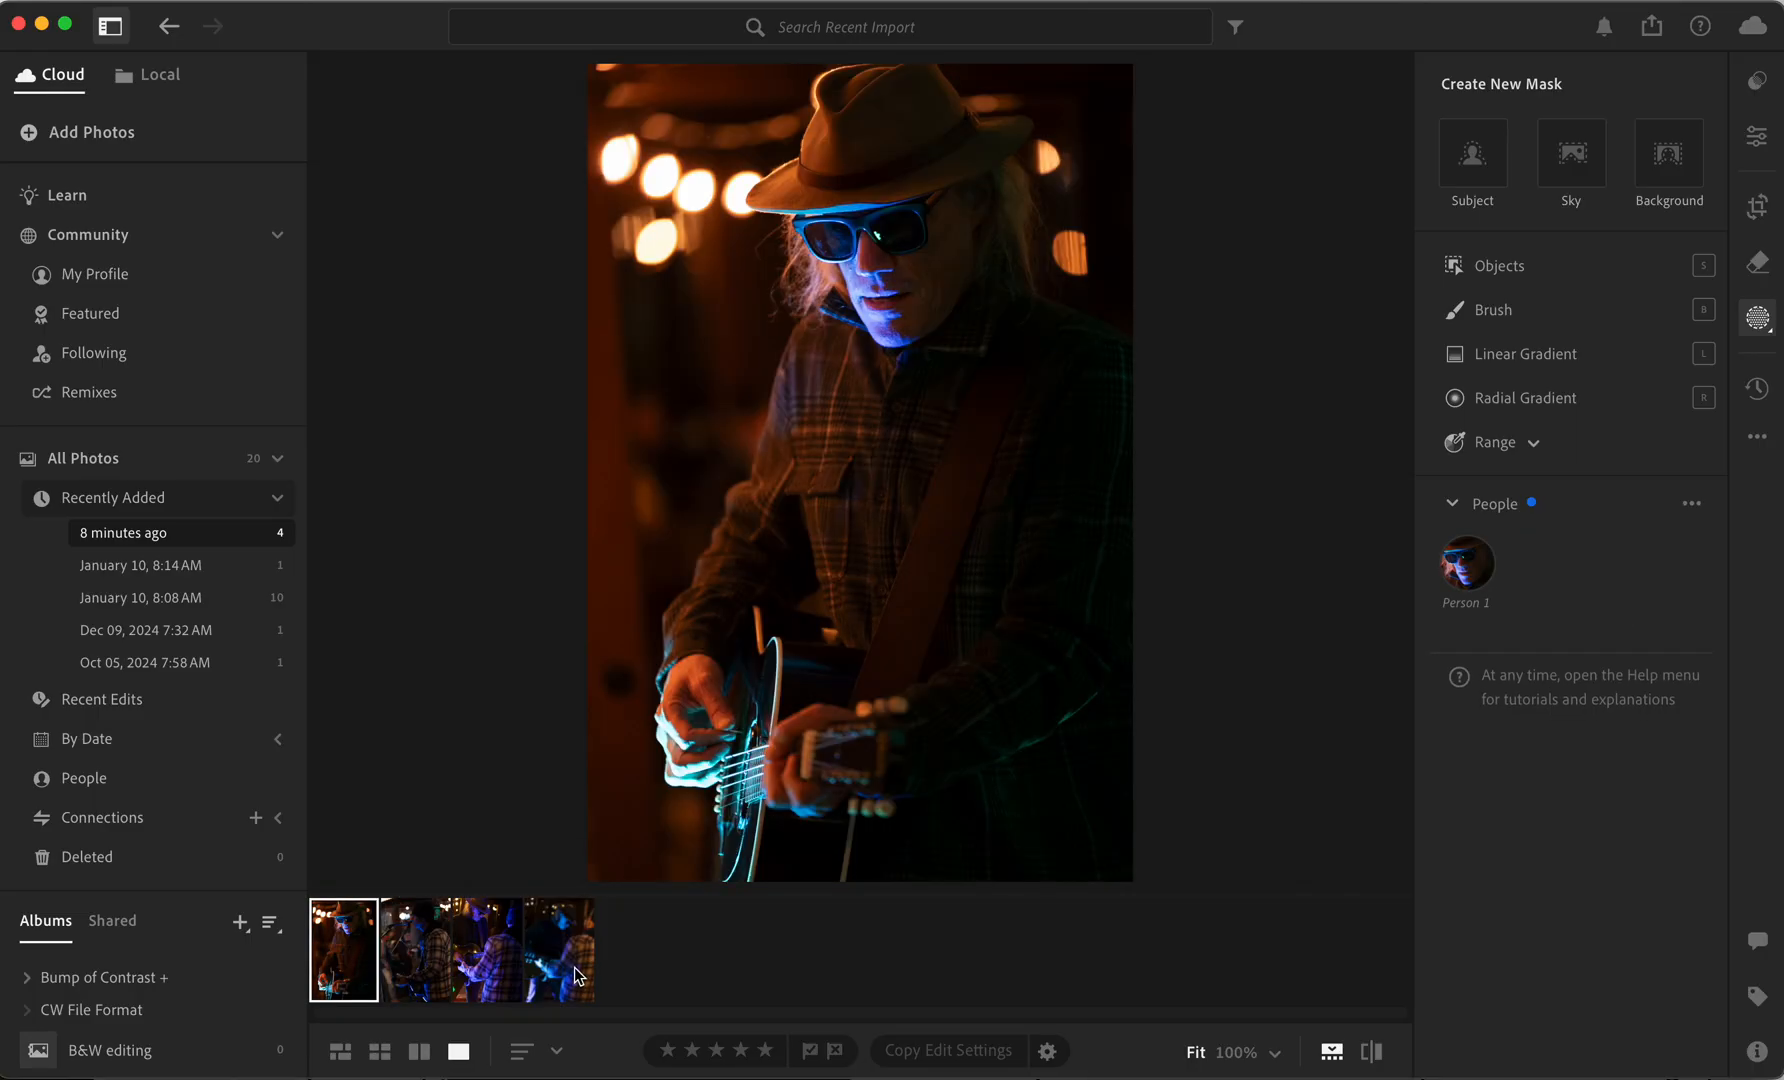
{"action": "left_click", "coordinate": [574, 967]}
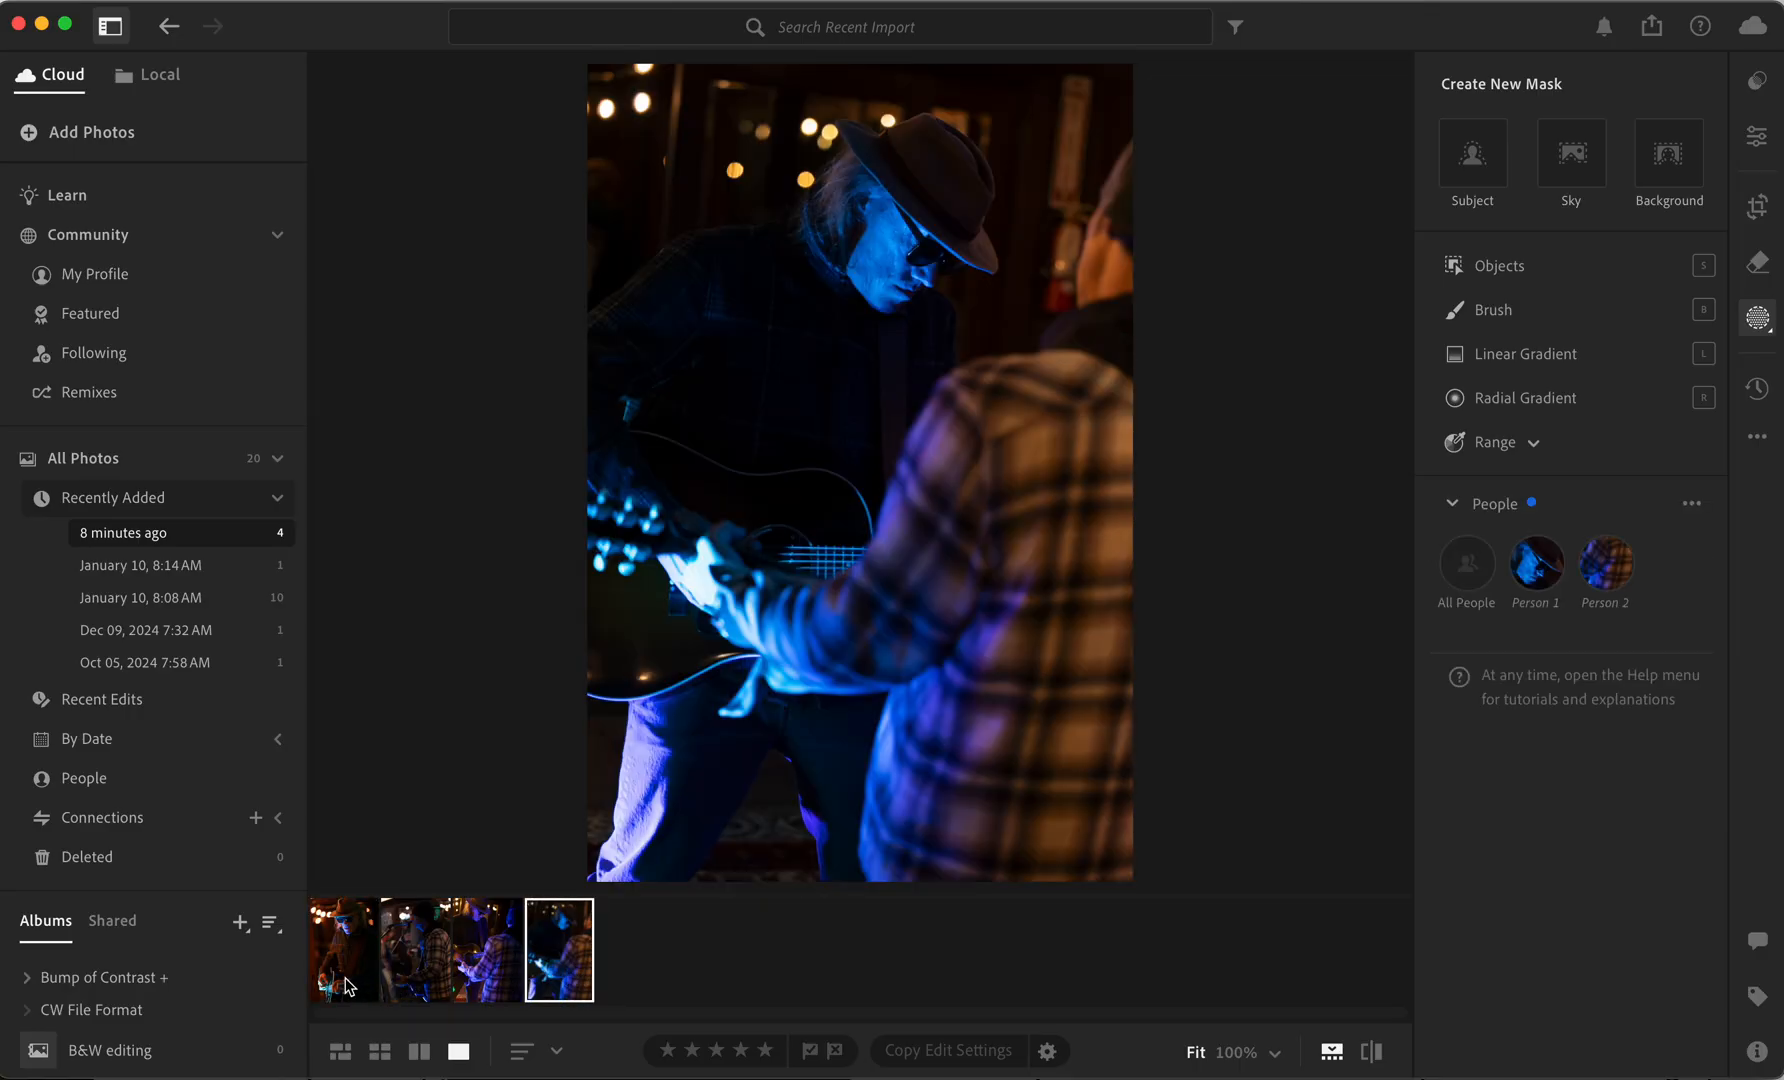
{"action": "left_click", "coordinate": [347, 987]}
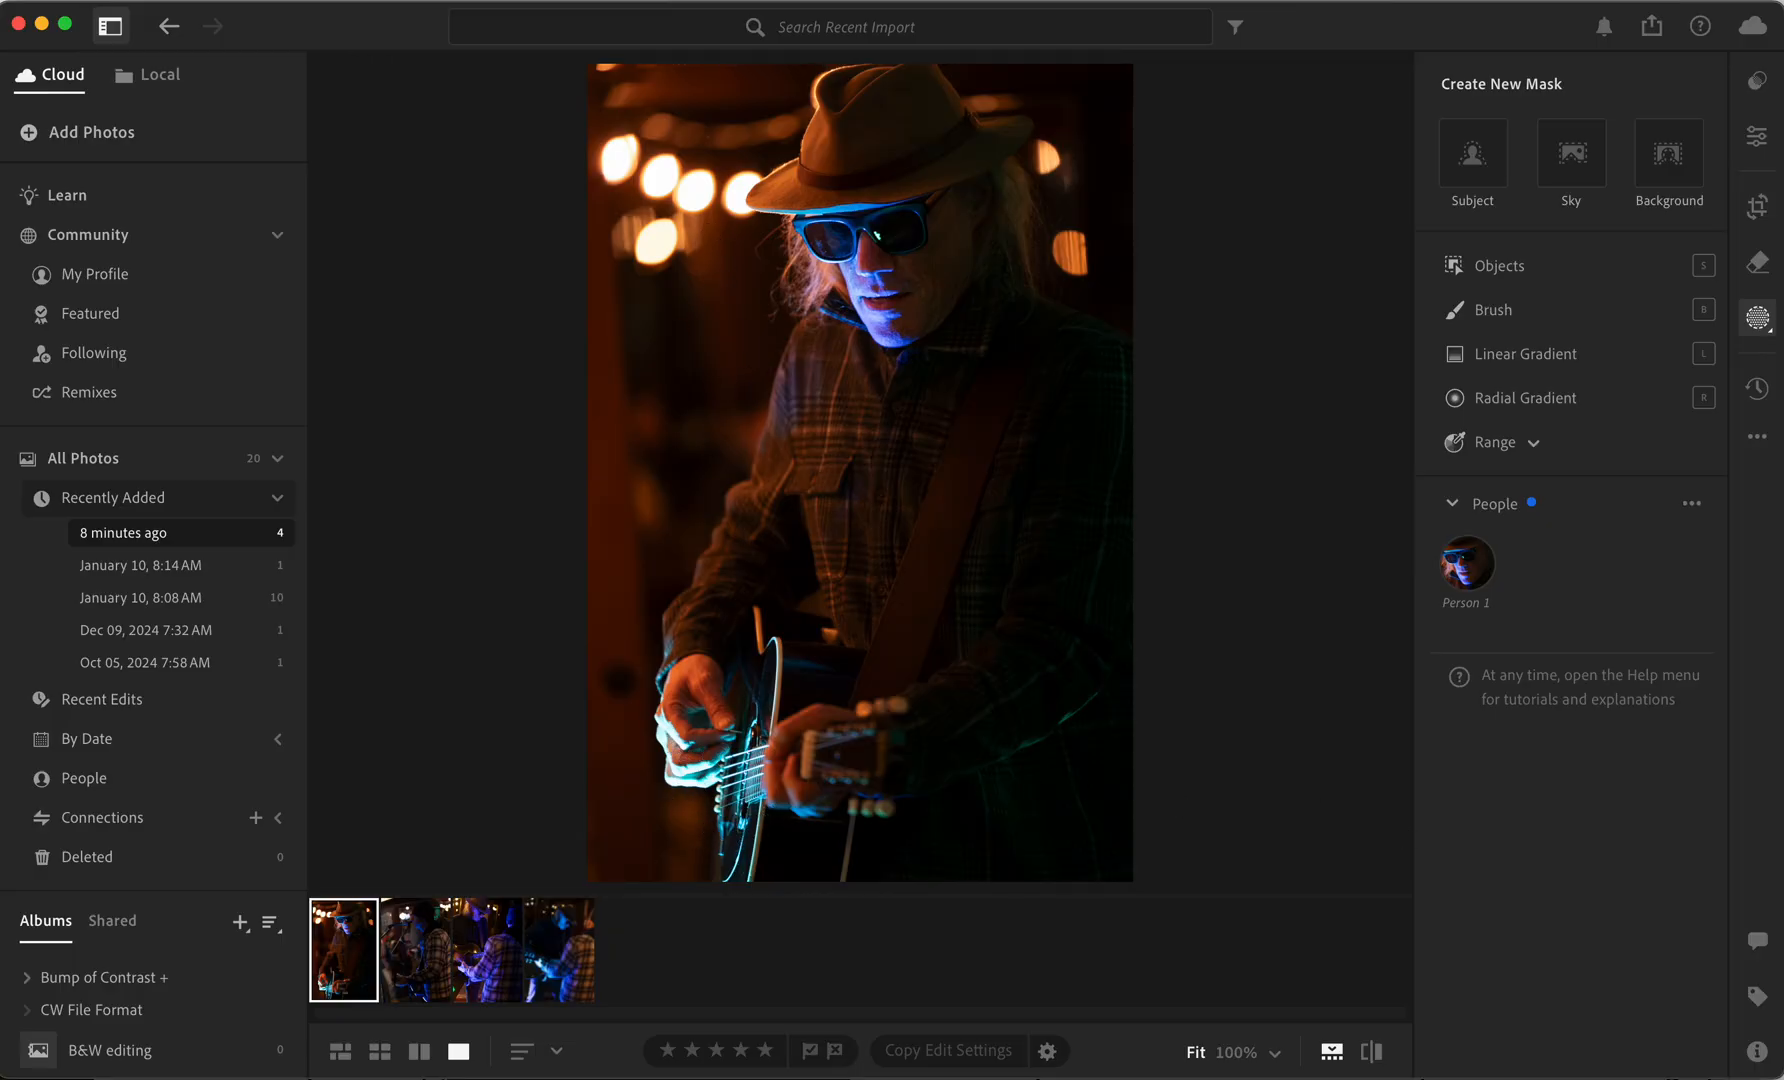
{"action": "left_click", "coordinate": [1758, 320]}
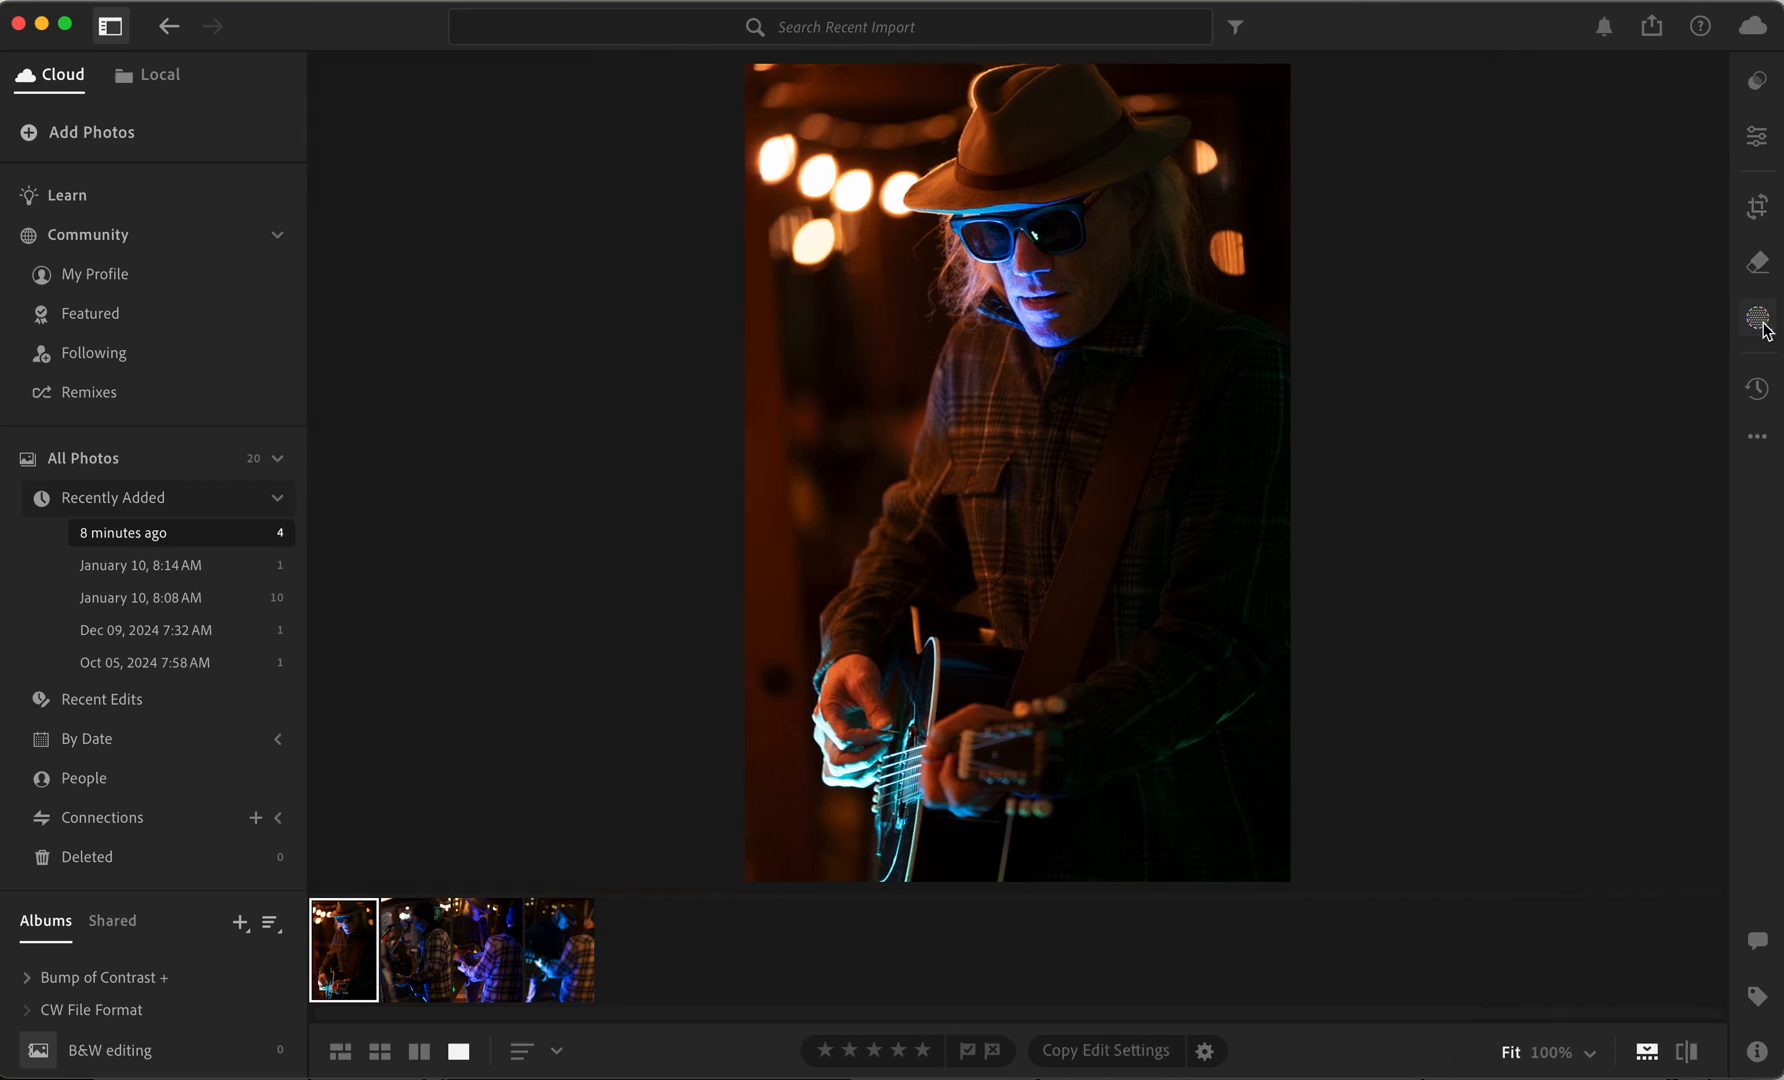
{"action": "left_click", "coordinate": [1759, 322]}
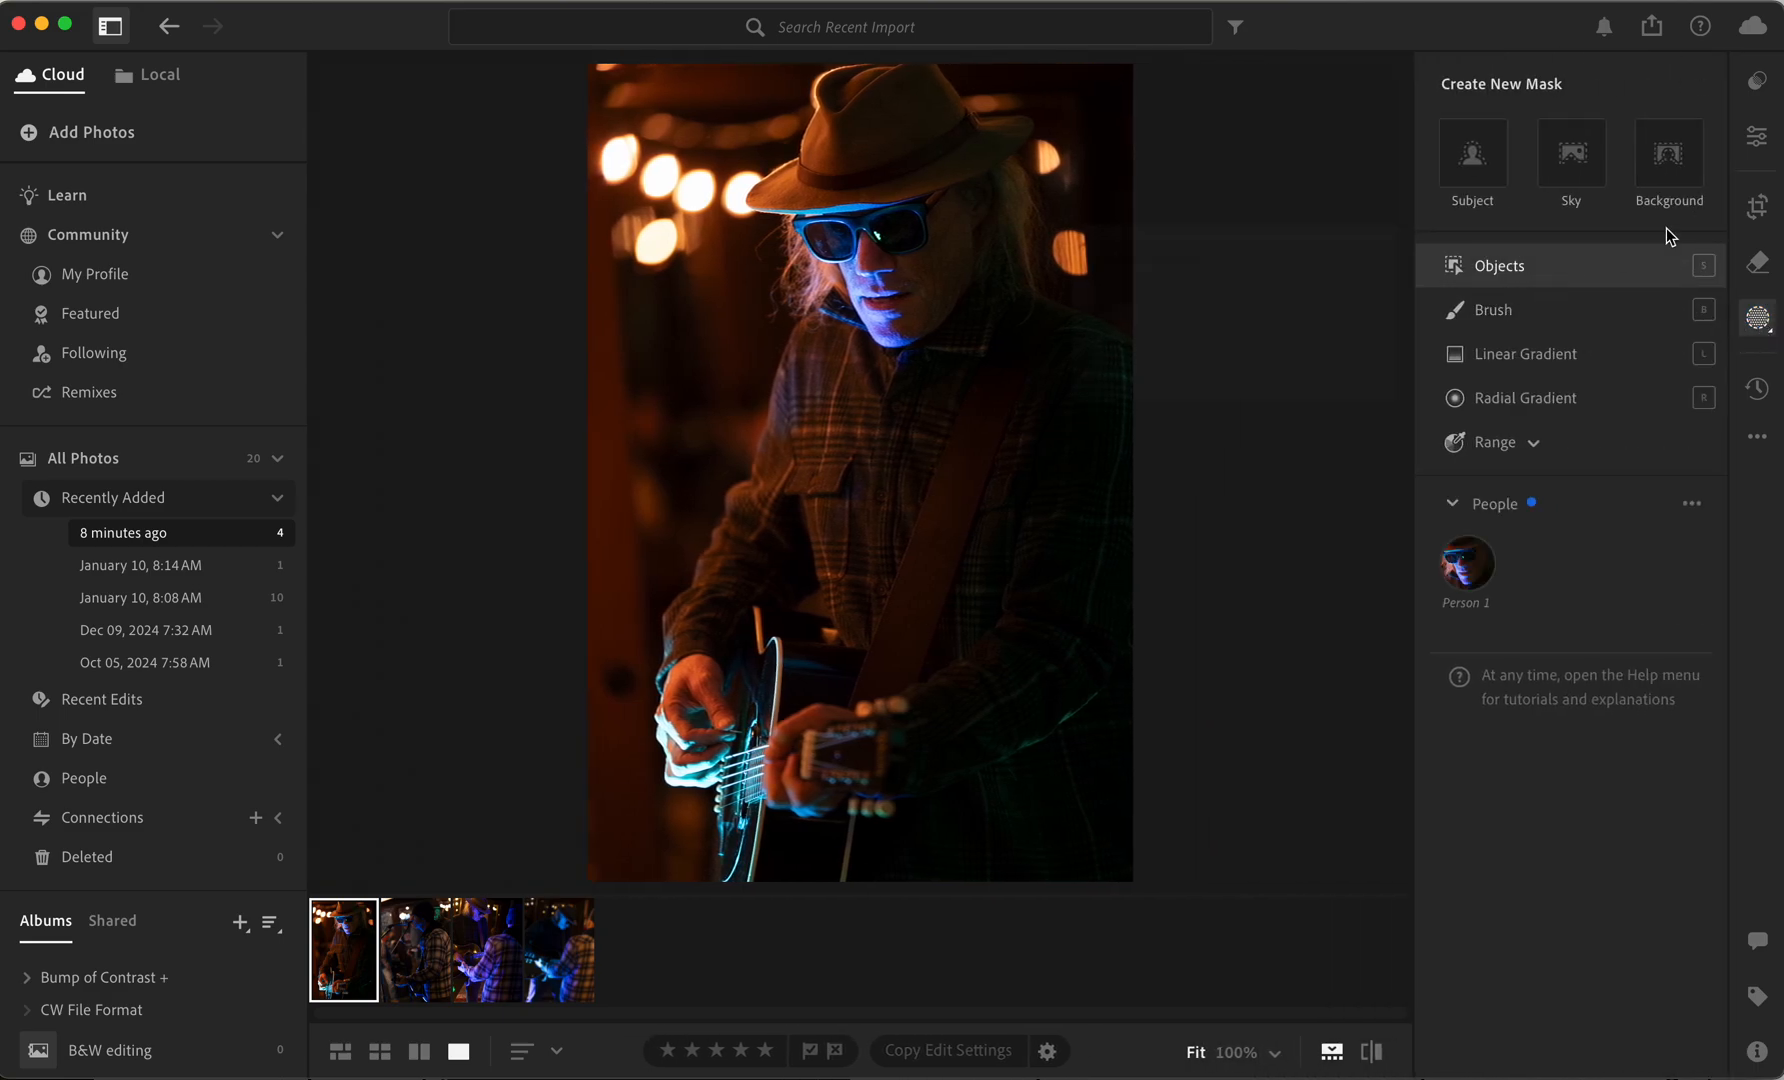
{"action": "left_click", "coordinate": [1757, 135]}
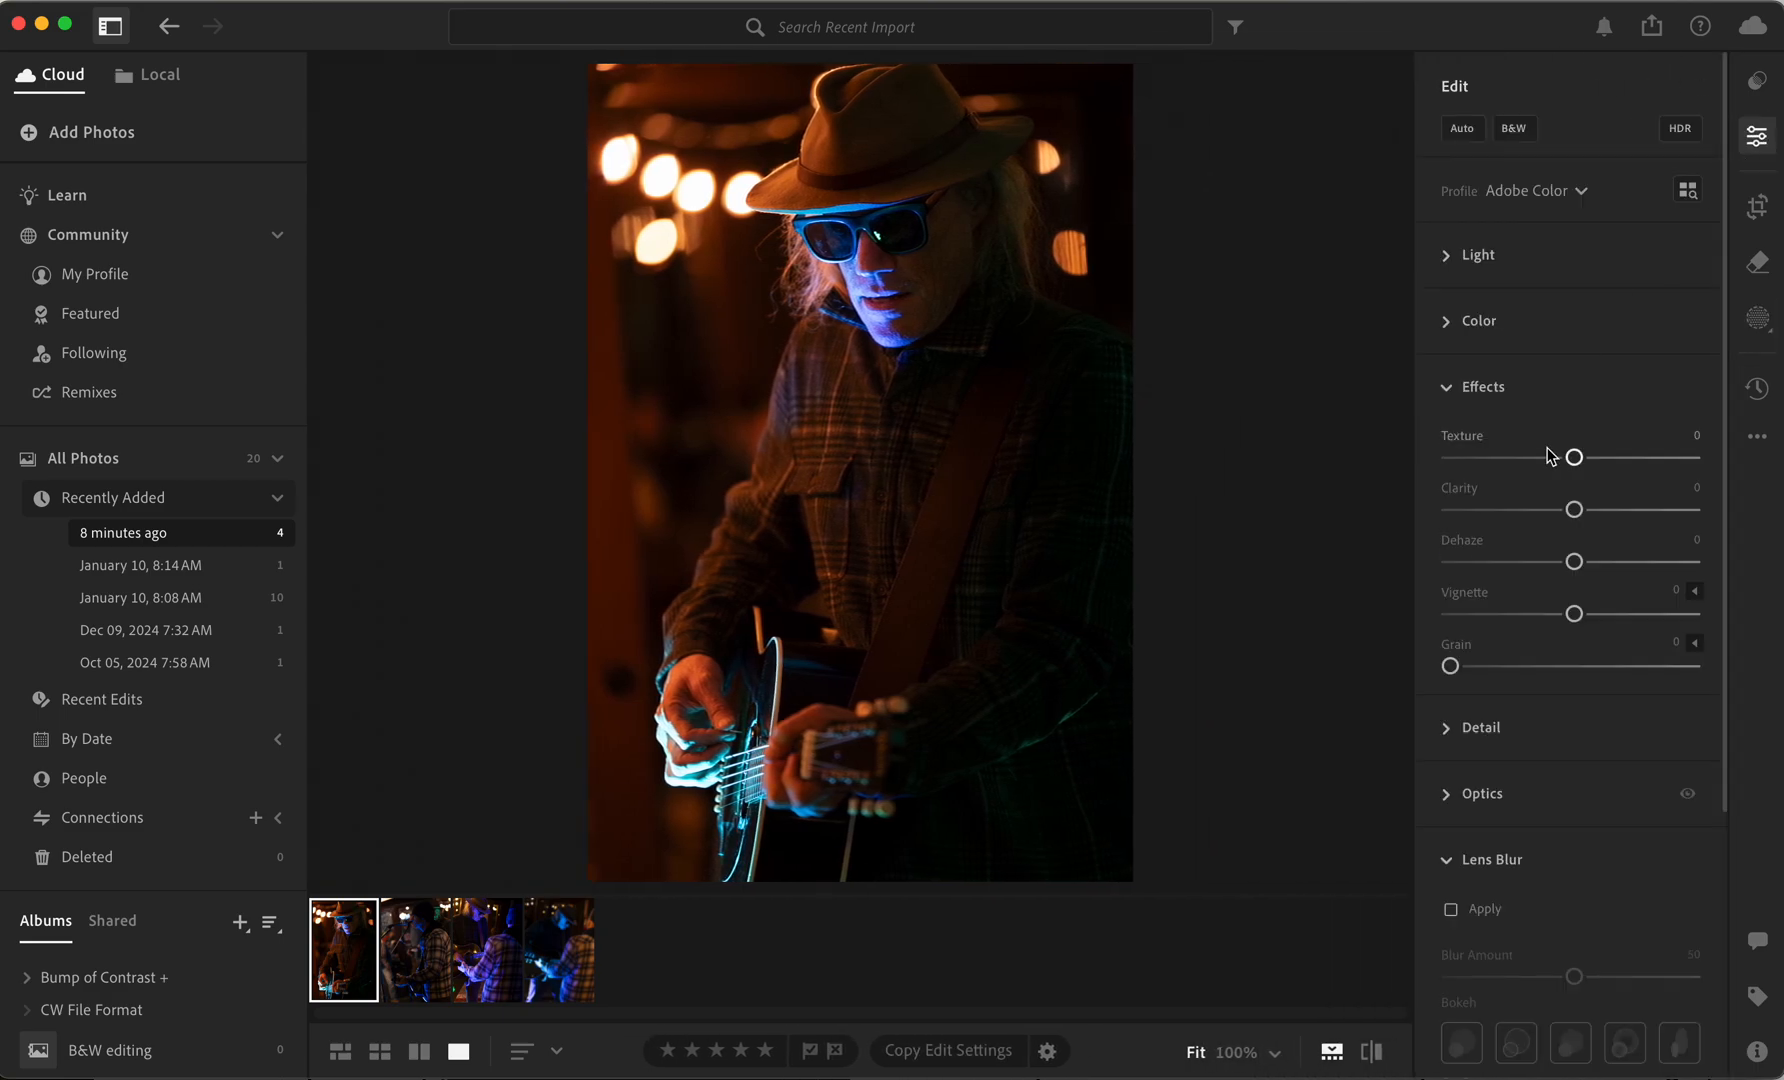
Add a linear gradient mask from the photo's lower-left corner diagonally across the guitar, with exposure -0.52 and highlights -53
{"action": "left_click", "coordinate": [1758, 320]}
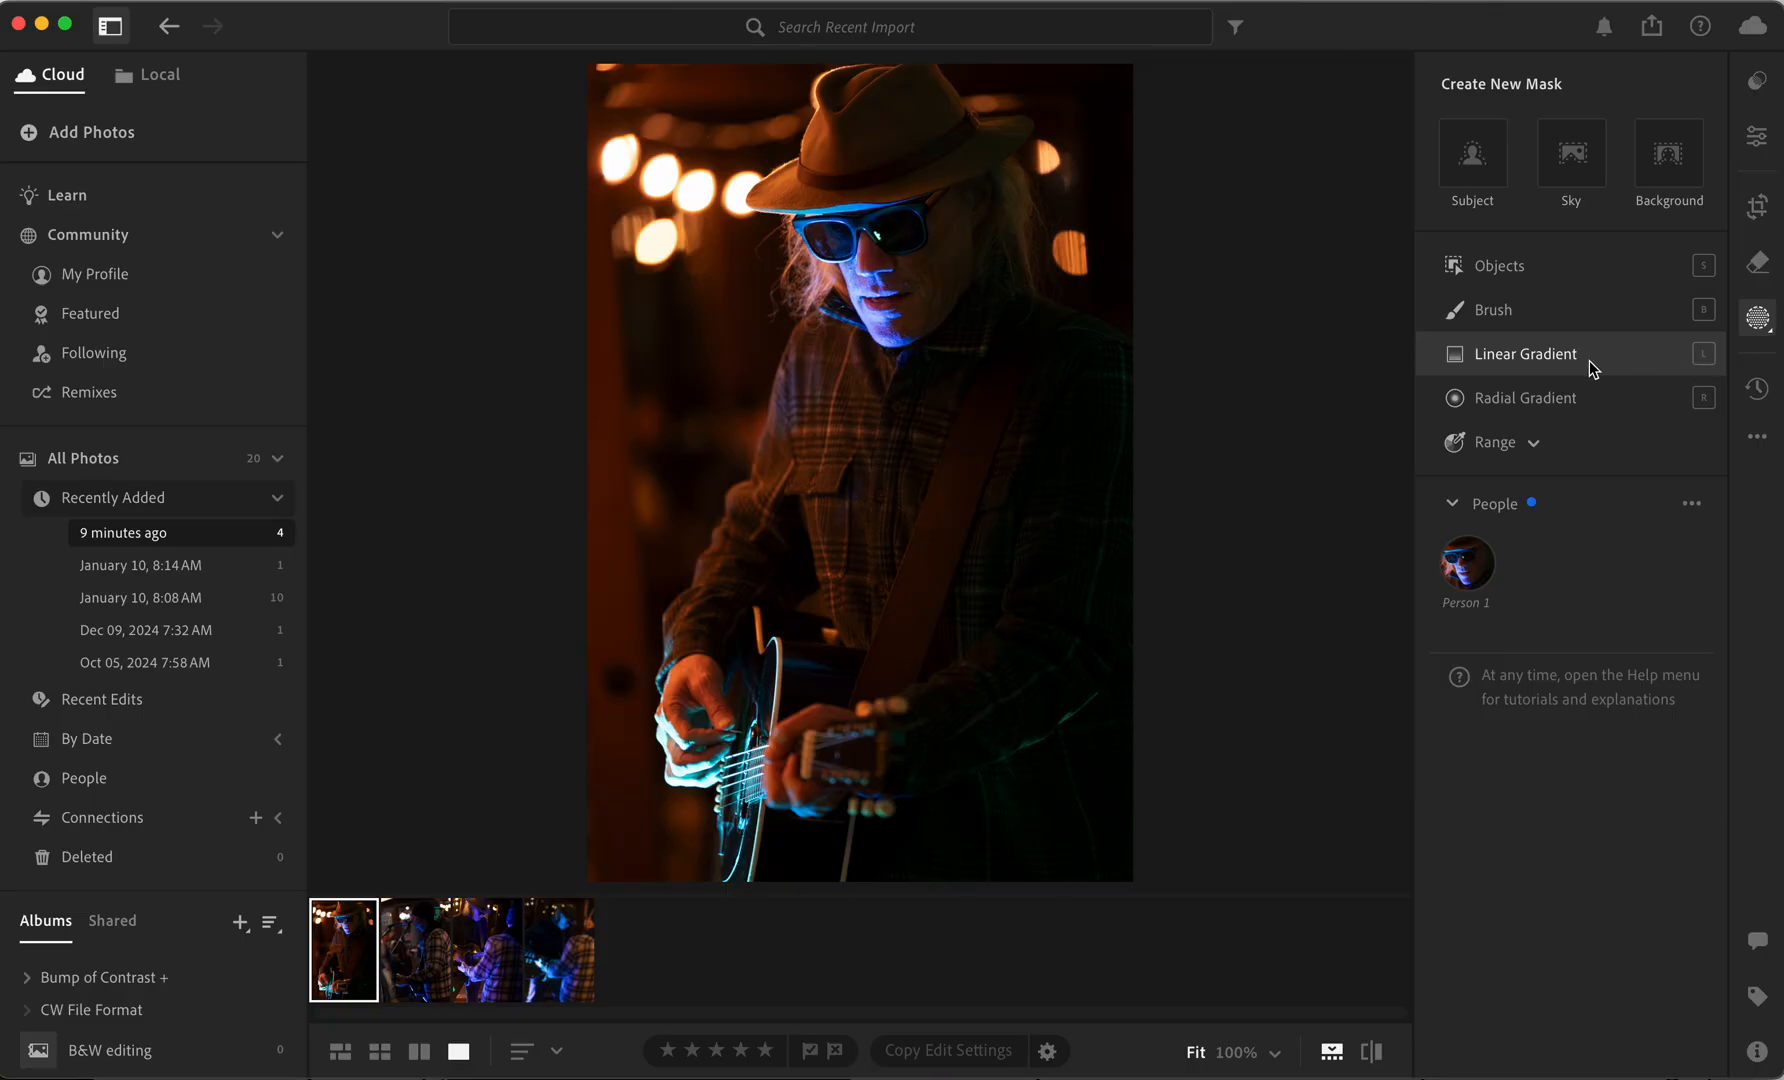
{"action": "left_click", "coordinate": [1546, 357]}
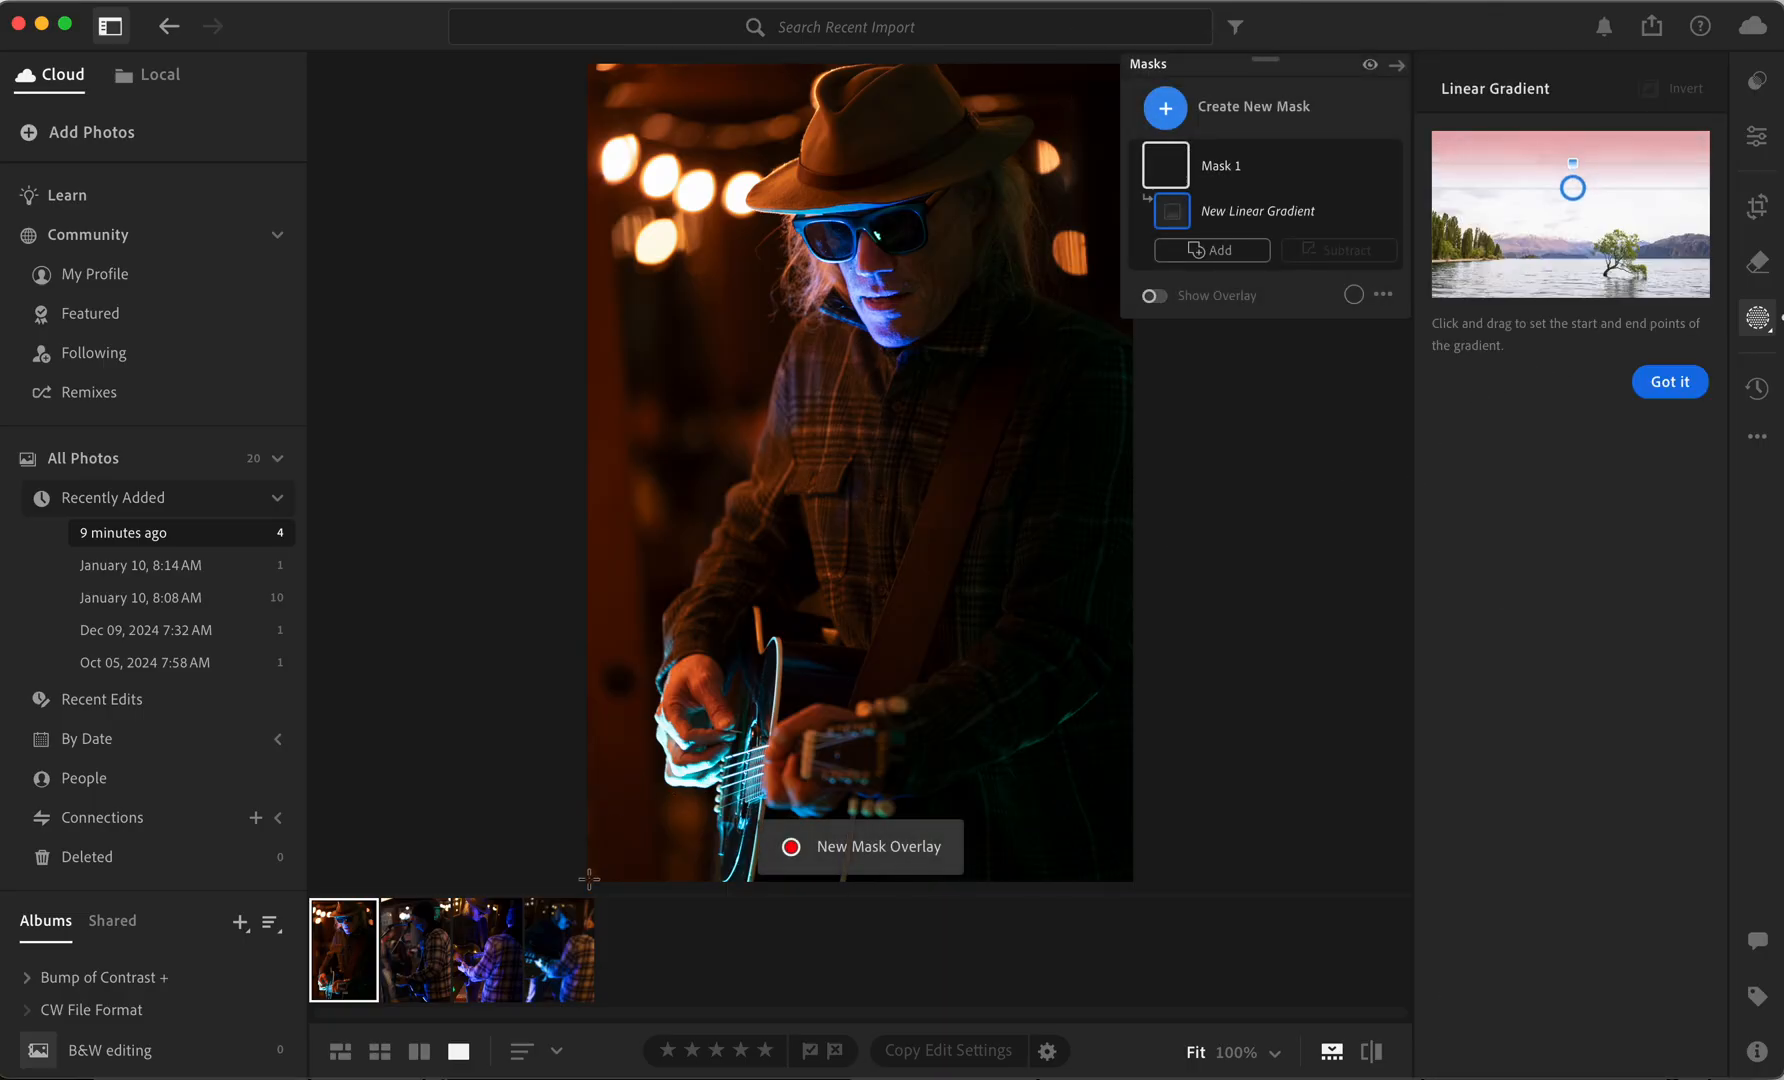
{"action": "left_click_drag", "start_coordinate": [589, 878], "coordinate": [848, 670]}
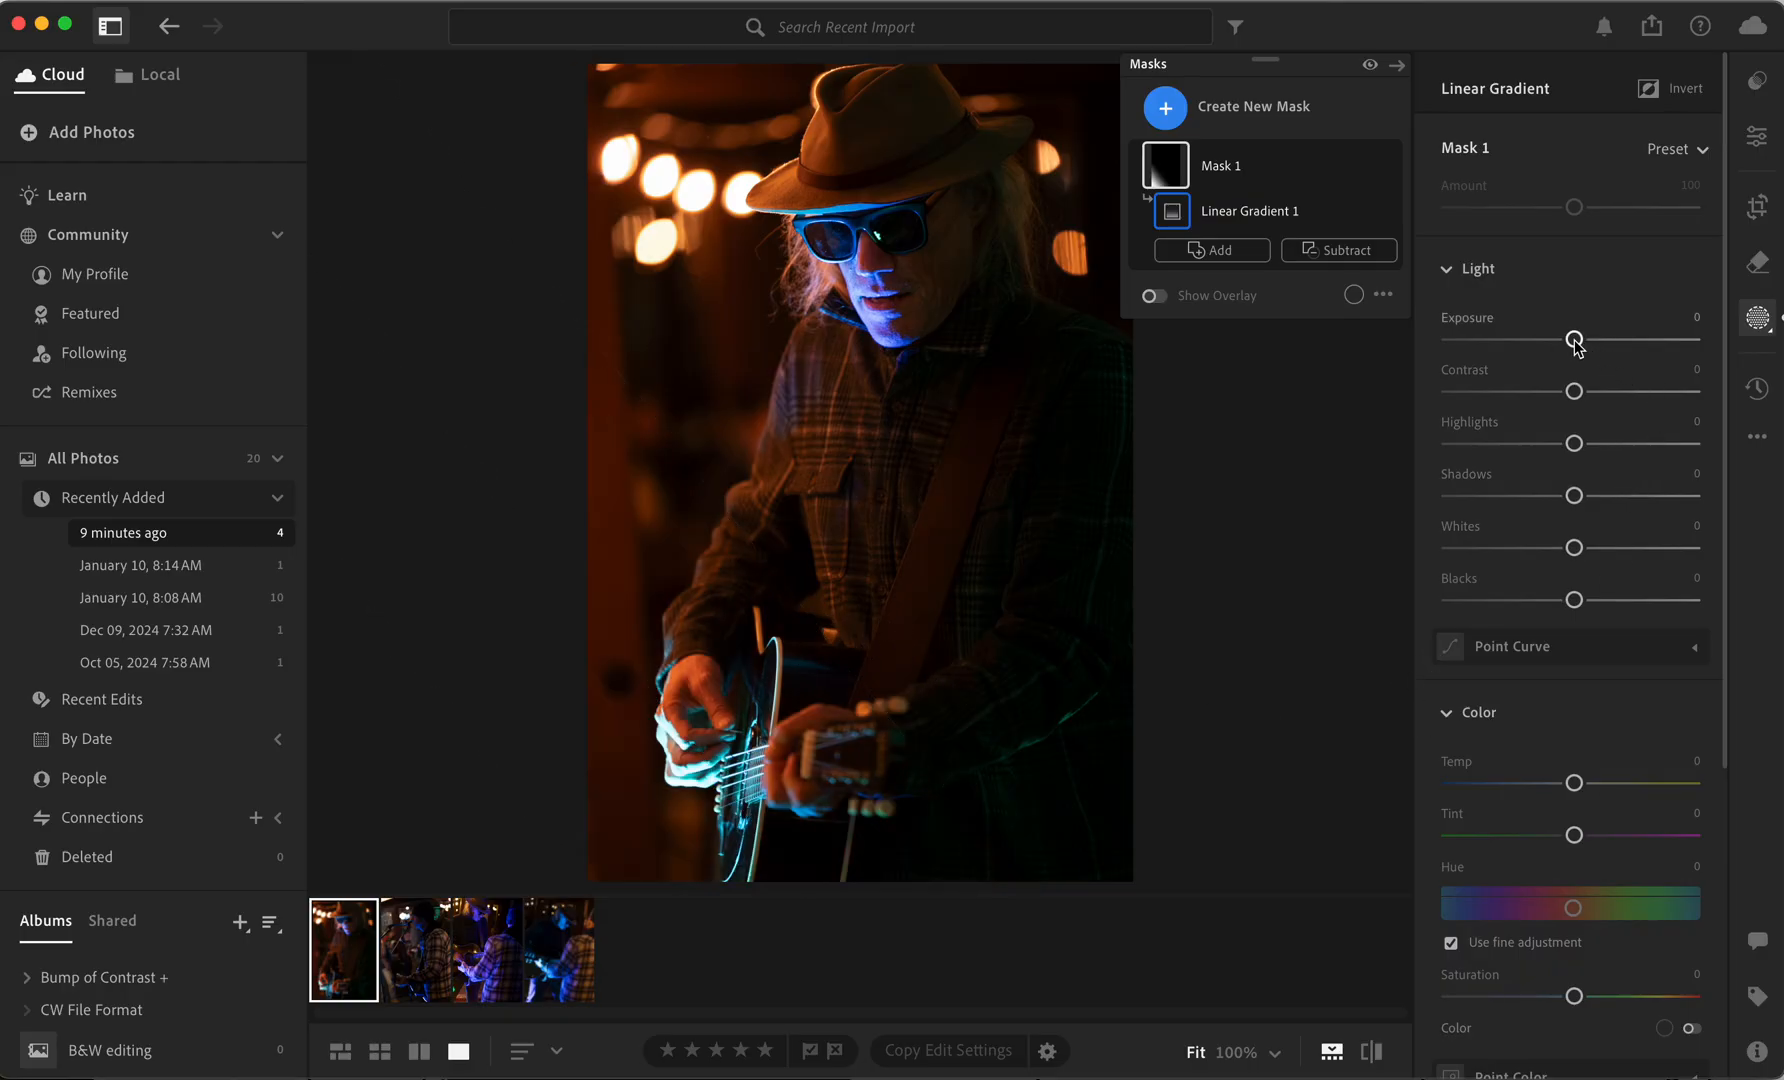
{"action": "left_click_drag", "start_coordinate": [1575, 341], "coordinate": [1558, 341]}
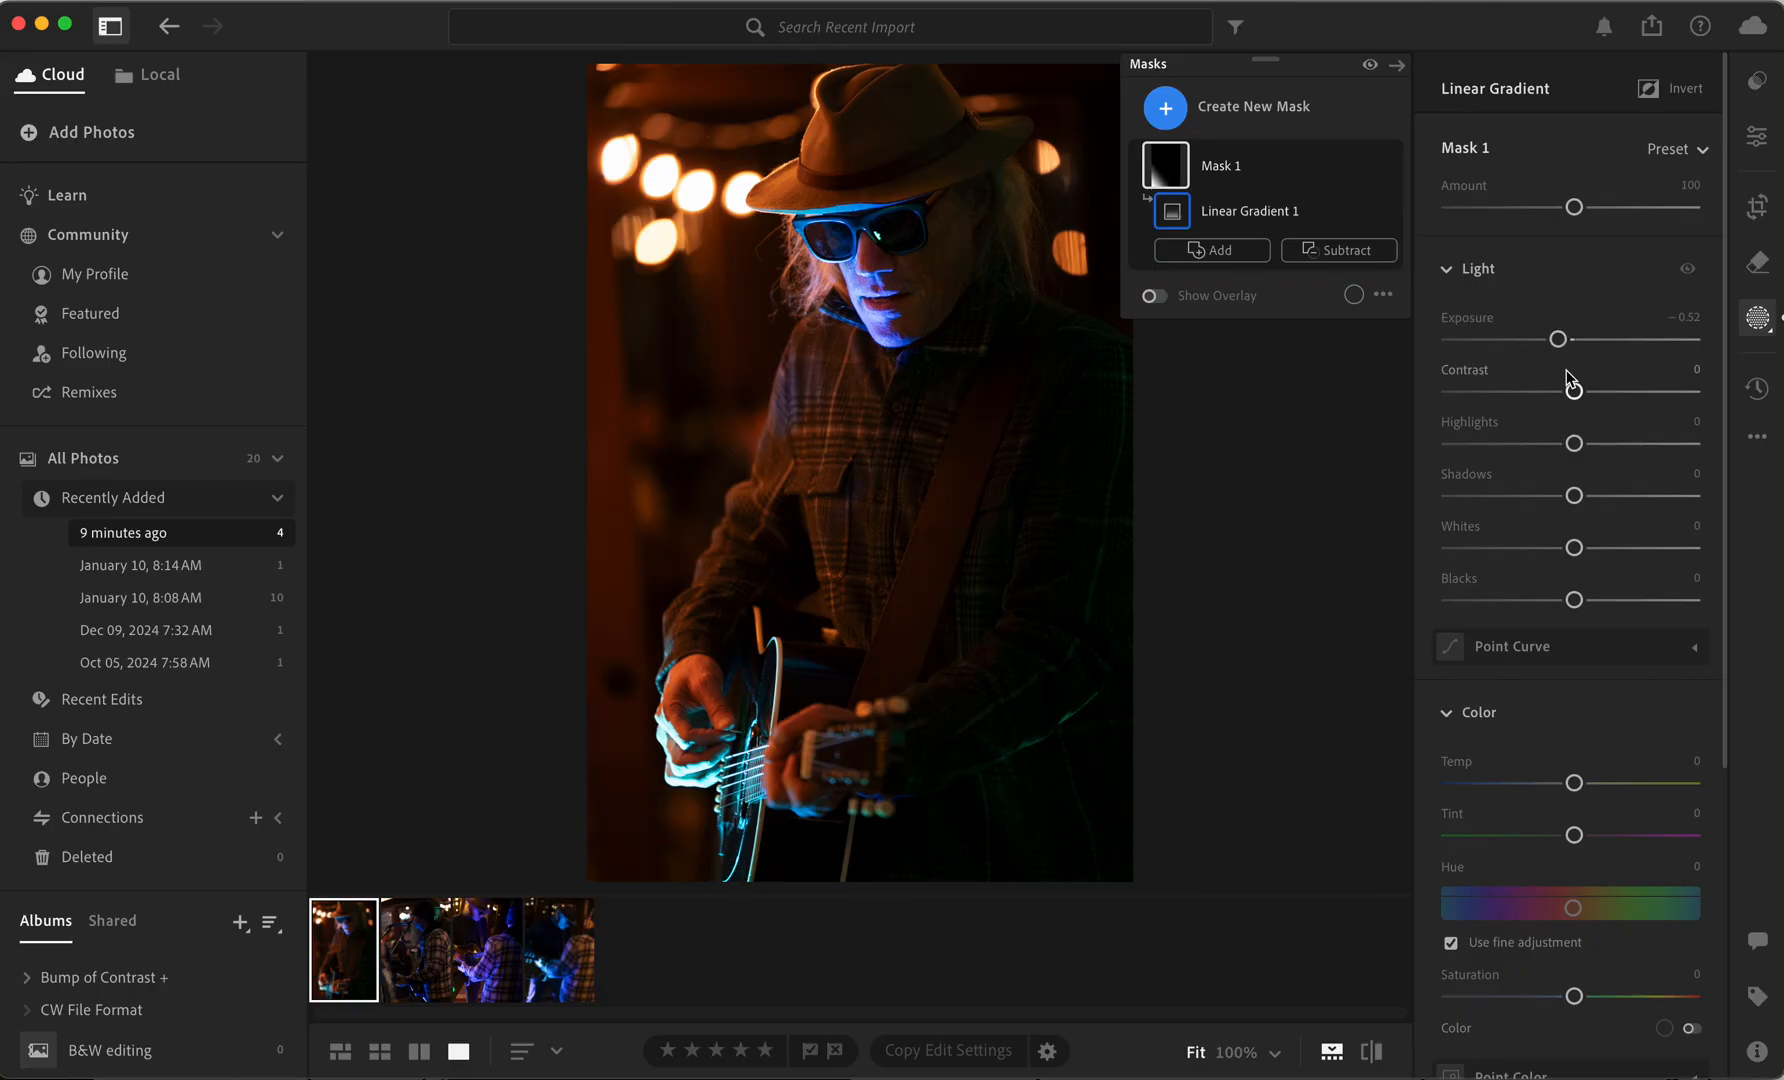
{"action": "left_click_drag", "start_coordinate": [1578, 449], "coordinate": [1517, 460]}
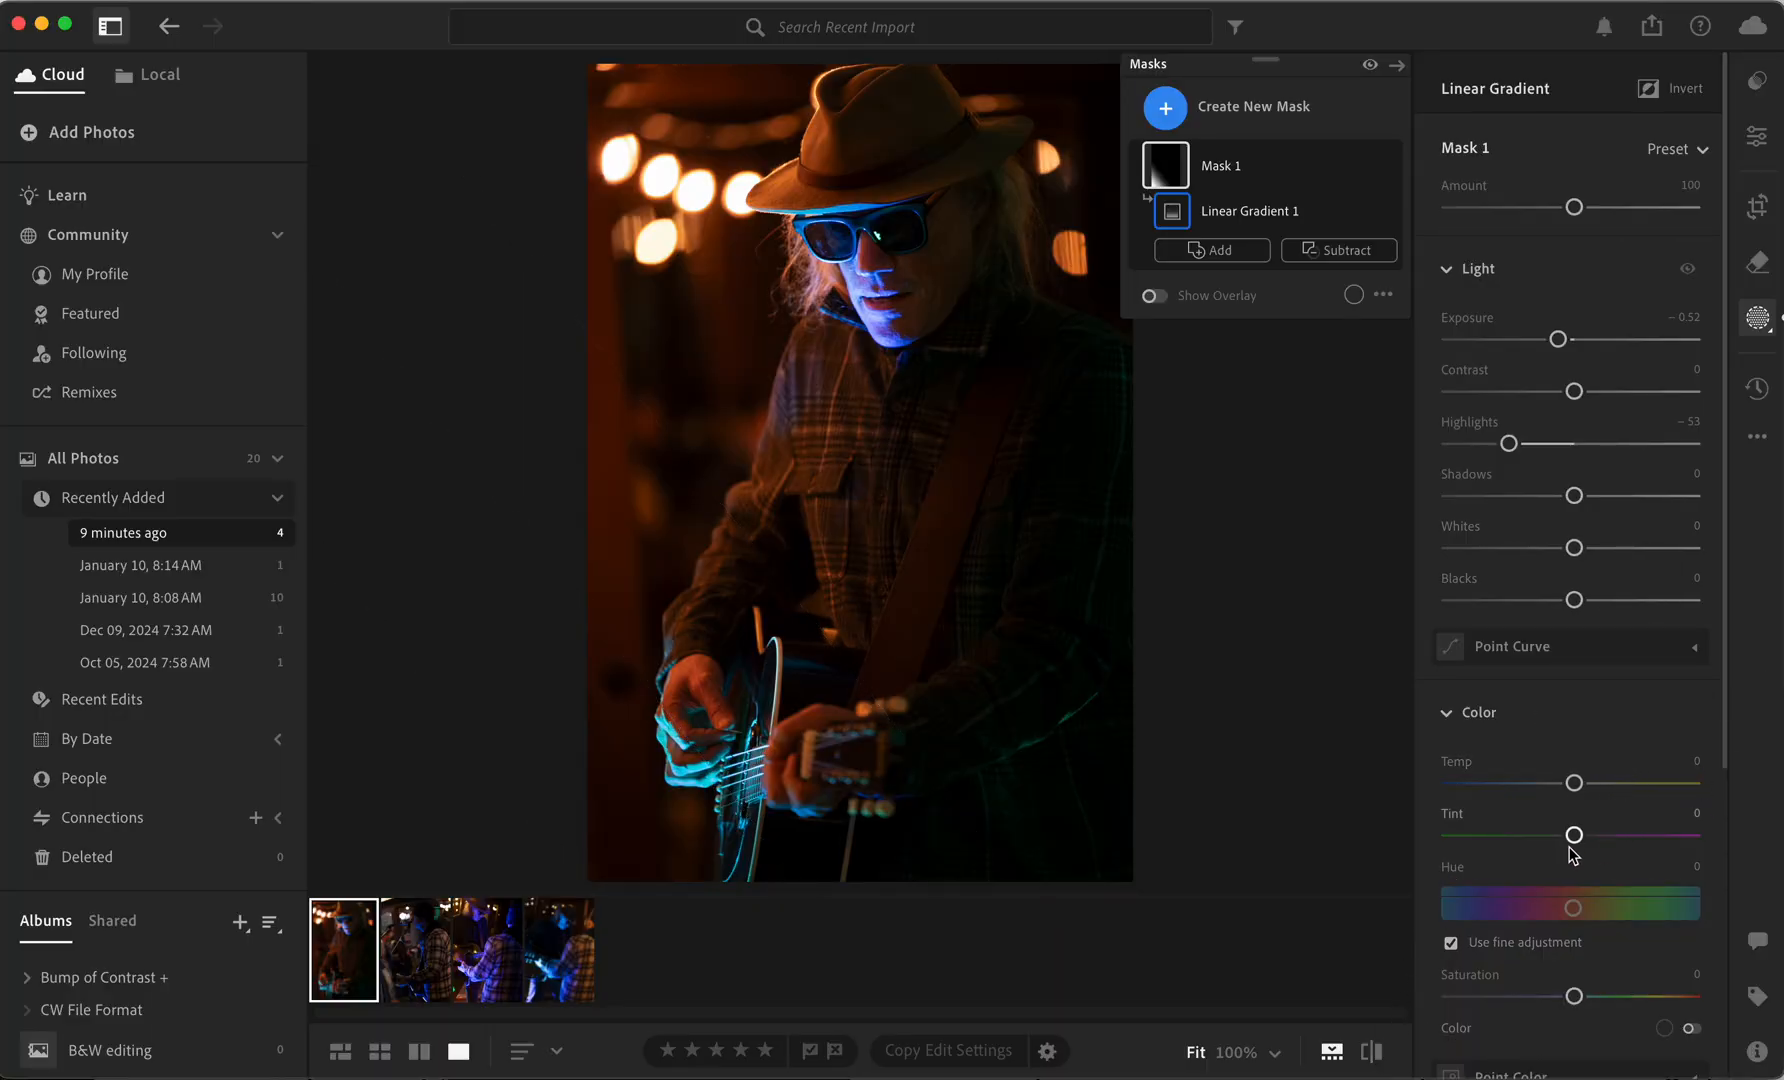
Set the linear gradient mask's temperature to +56, tint to +30, hue to -13.0 and saturation to -5
{"action": "left_click_drag", "start_coordinate": [1574, 843], "coordinate": [1592, 838]}
{"action": "scroll", "coordinate": [1568, 880], "scroll_direction": "down", "scroll_amount": 5}
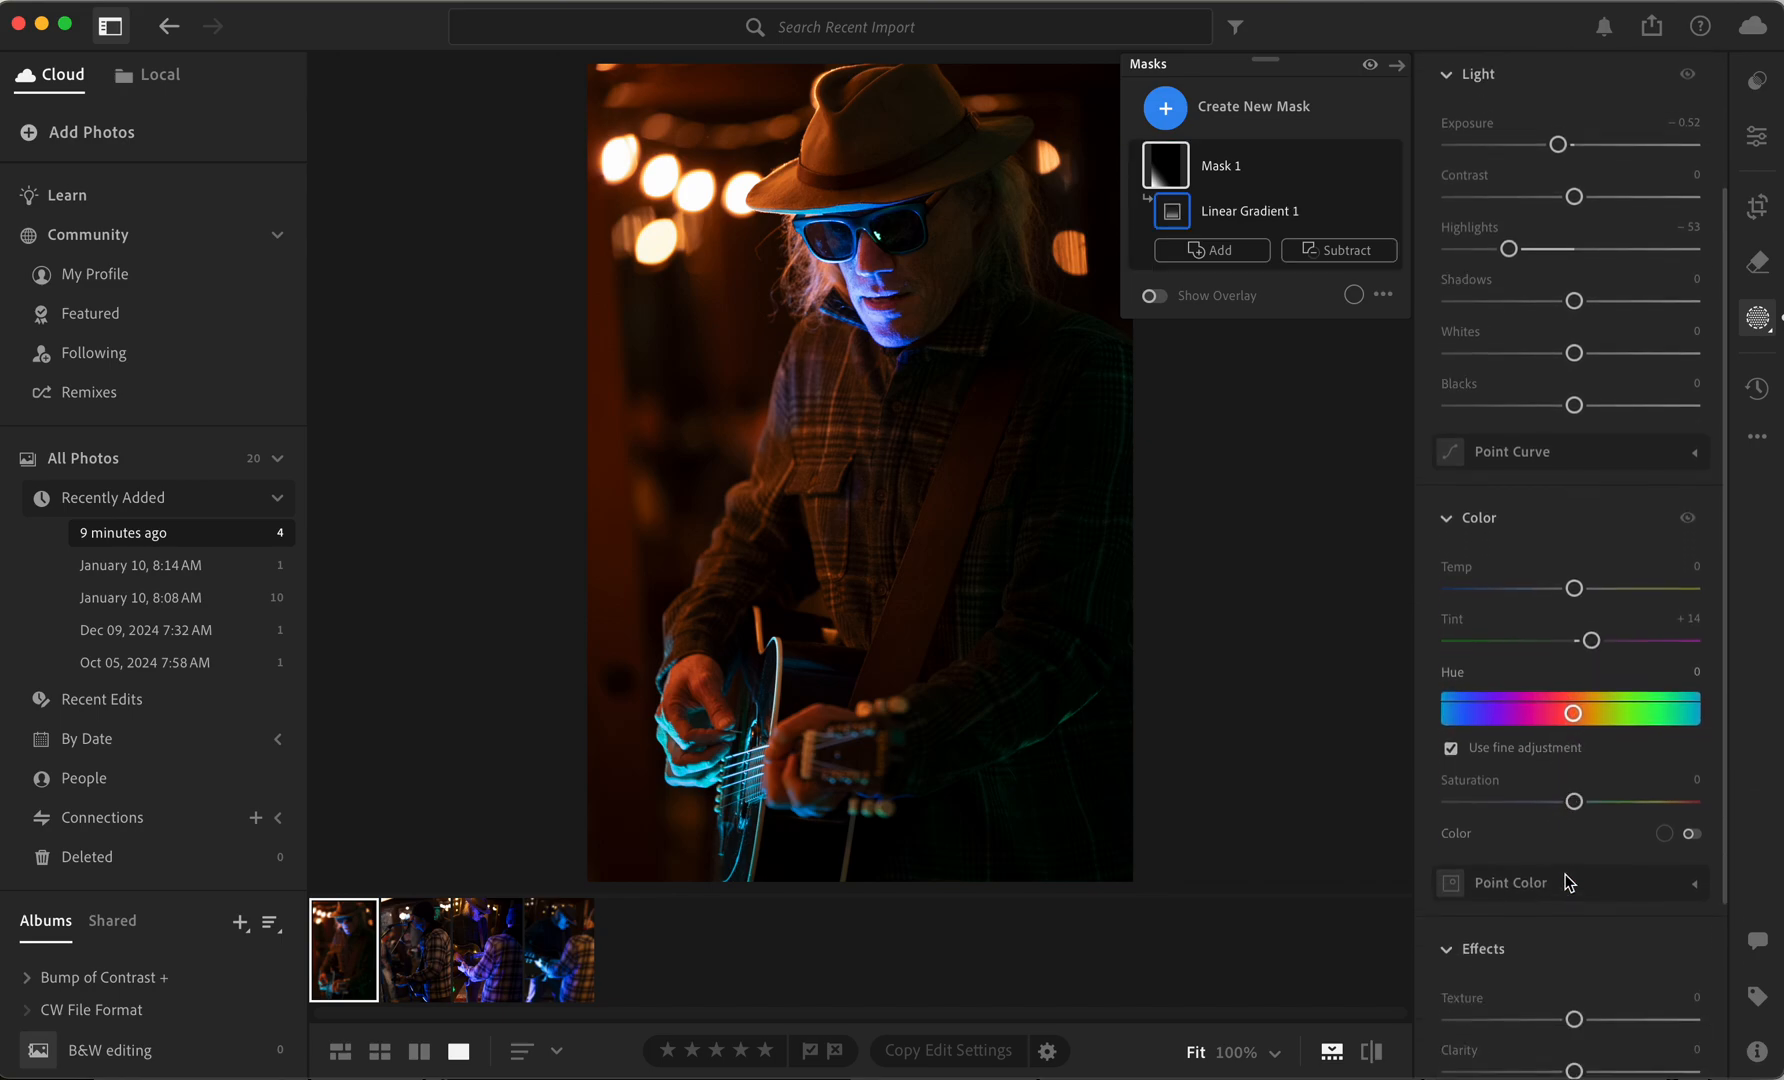
{"action": "left_click_drag", "start_coordinate": [1573, 742], "coordinate": [1550, 742]}
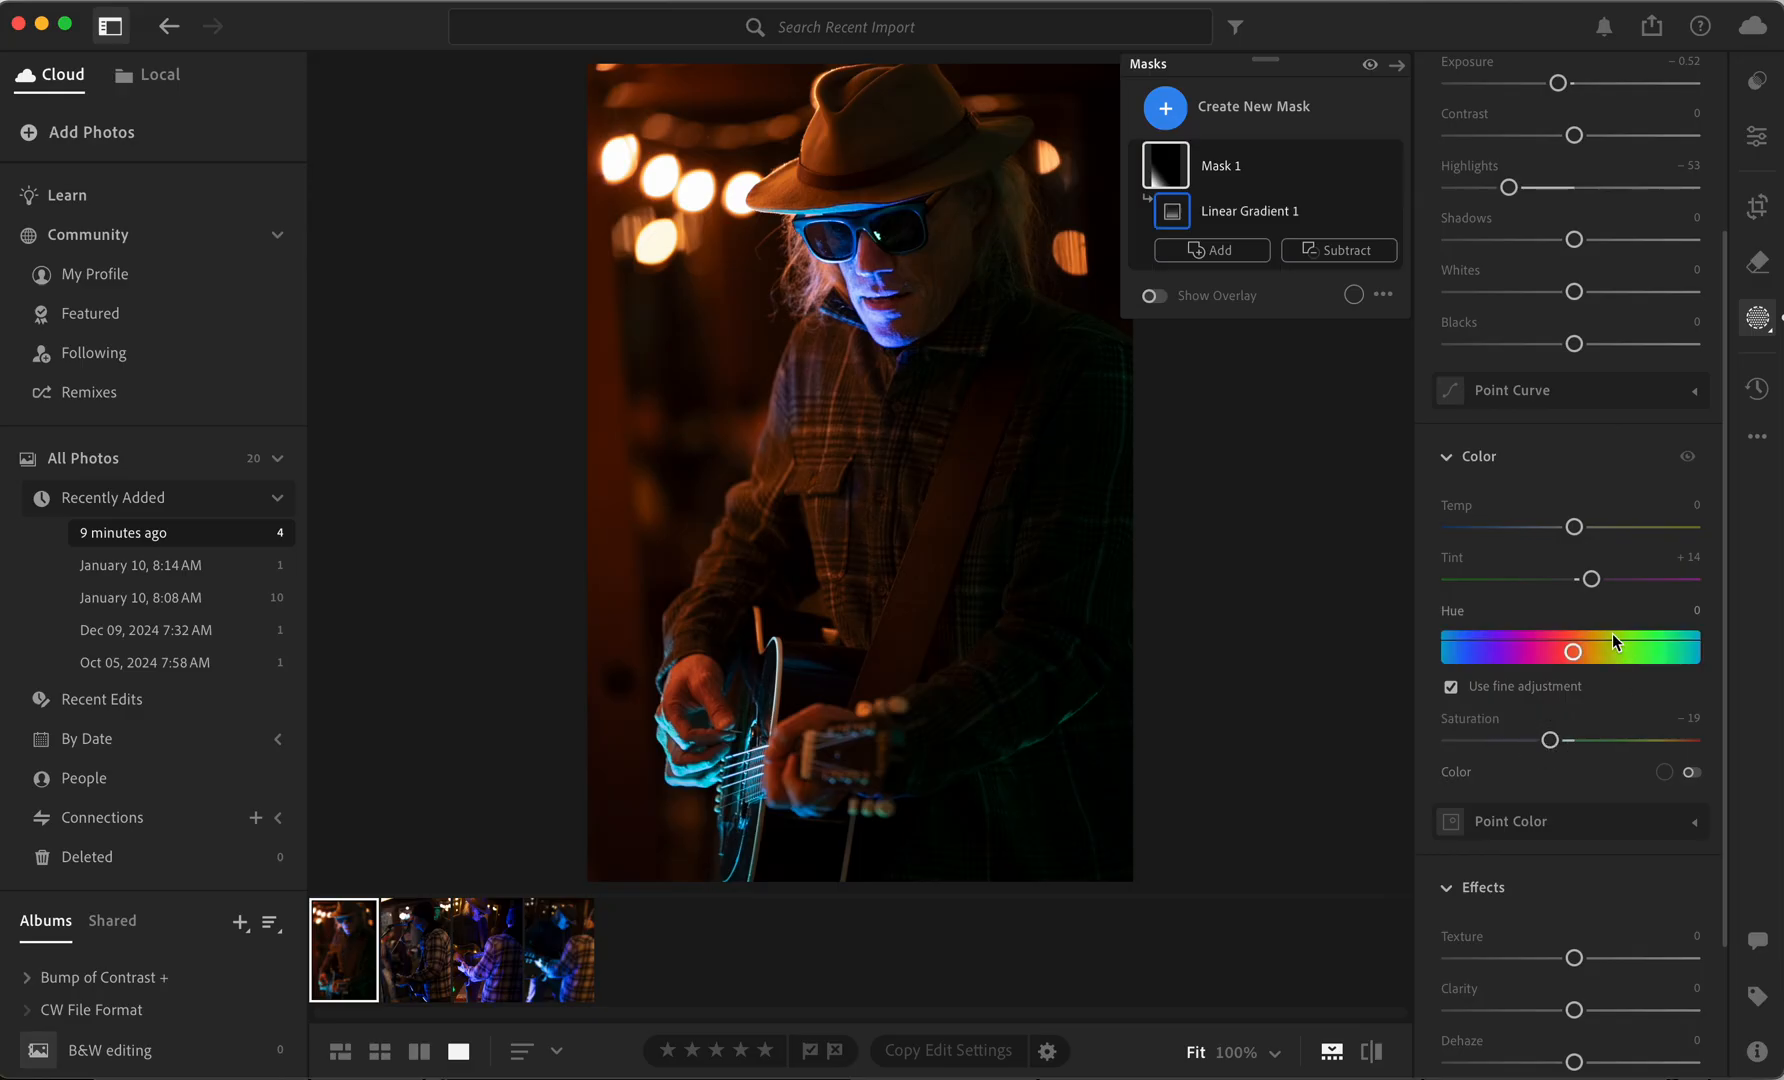
{"action": "mouse_move", "coordinate": [1591, 580]}
{"action": "left_mouse_down"}
{"action": "mouse_move", "coordinate": [1645, 577]}
{"action": "mouse_move", "coordinate": [1607, 580]}
{"action": "left_mouse_up"}
{"action": "left_click_drag", "start_coordinate": [1574, 655], "coordinate": [1563, 651]}
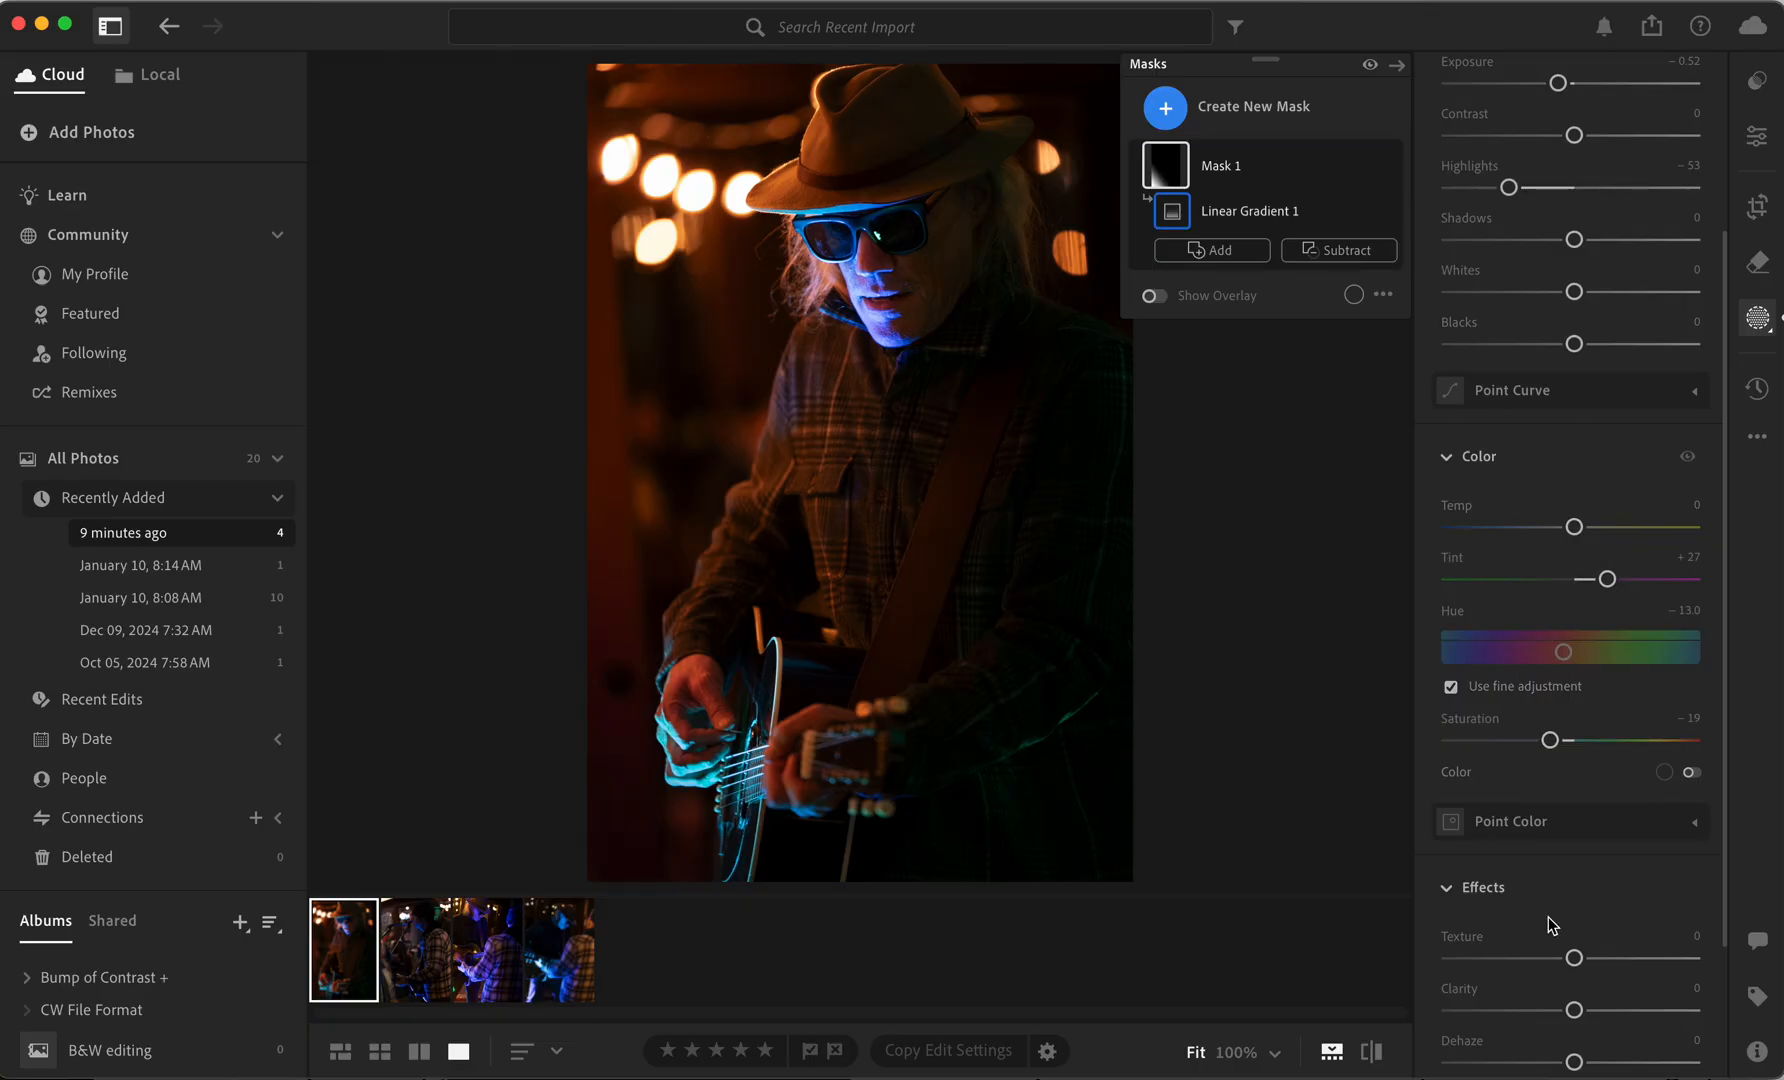
{"action": "mouse_move", "coordinate": [1550, 740]}
{"action": "left_mouse_down"}
{"action": "mouse_move", "coordinate": [1460, 740]}
{"action": "mouse_move", "coordinate": [1568, 740]}
{"action": "left_mouse_up"}
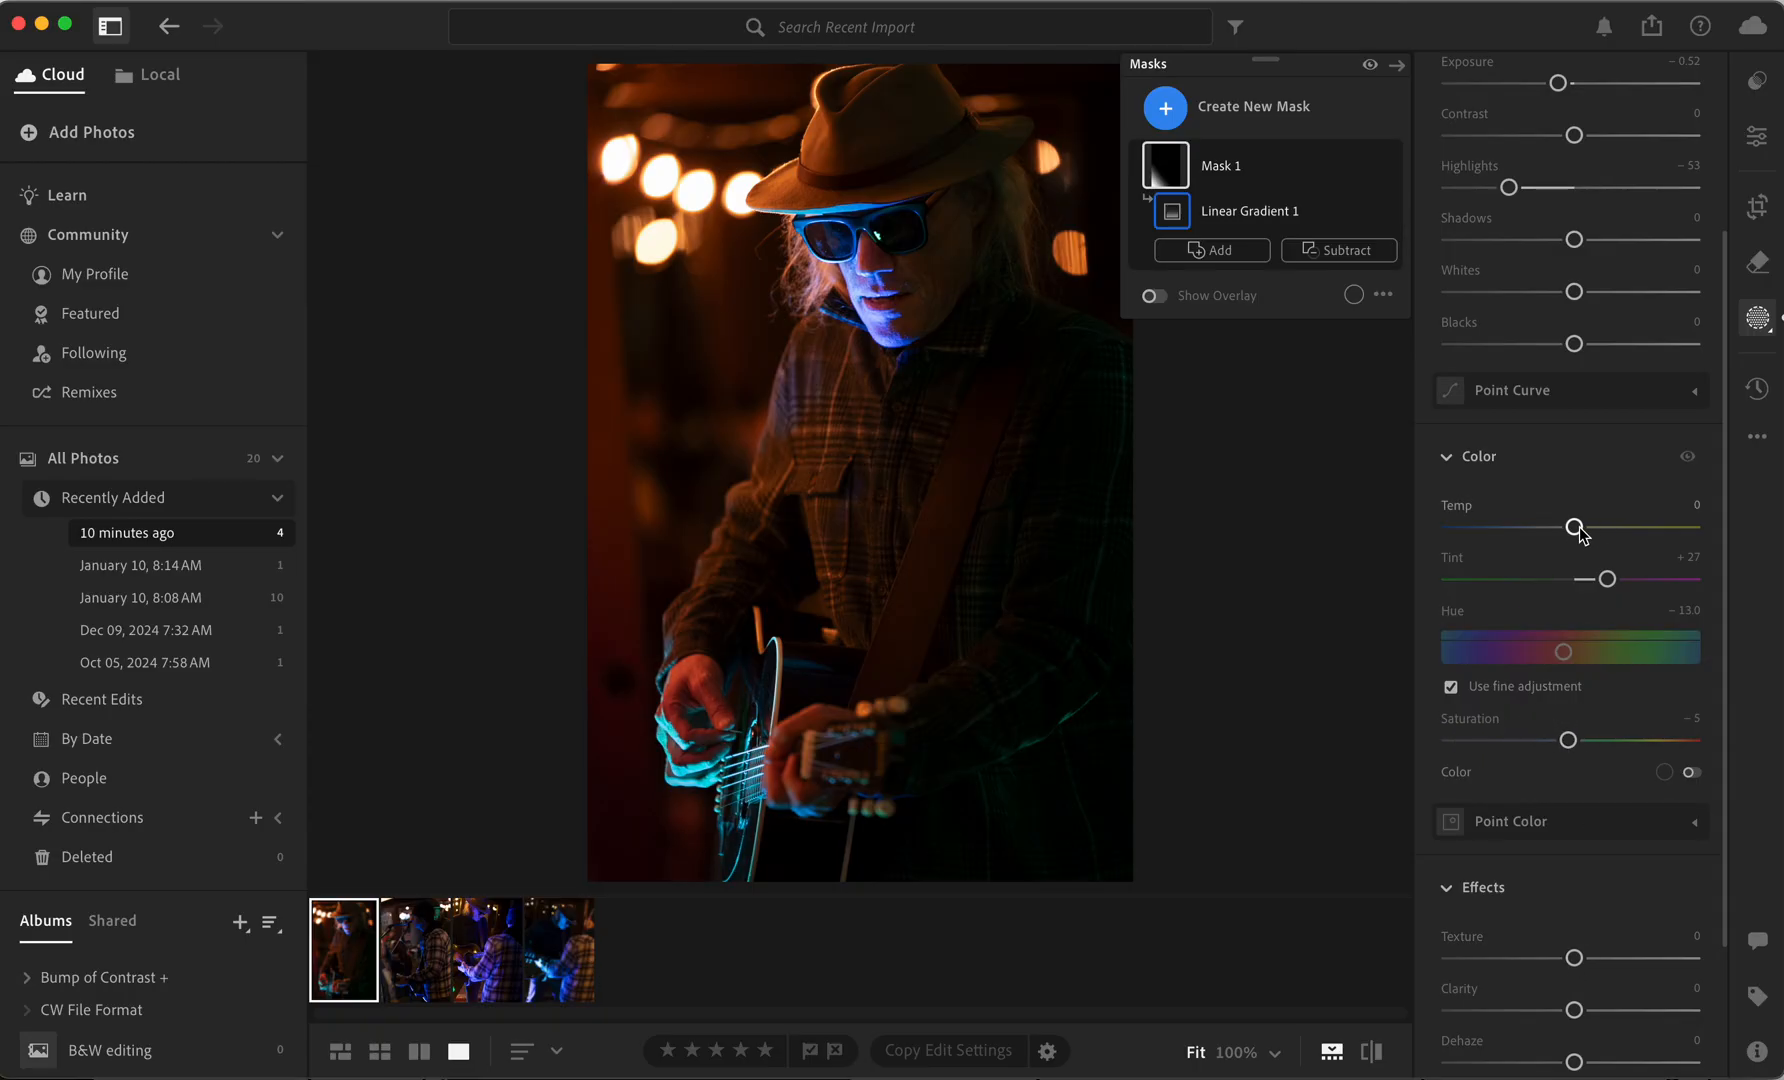
{"action": "left_click_drag", "start_coordinate": [1576, 530], "coordinate": [1607, 585]}
{"action": "scroll", "coordinate": [1537, 391], "scroll_direction": "up", "scroll_amount": 5}
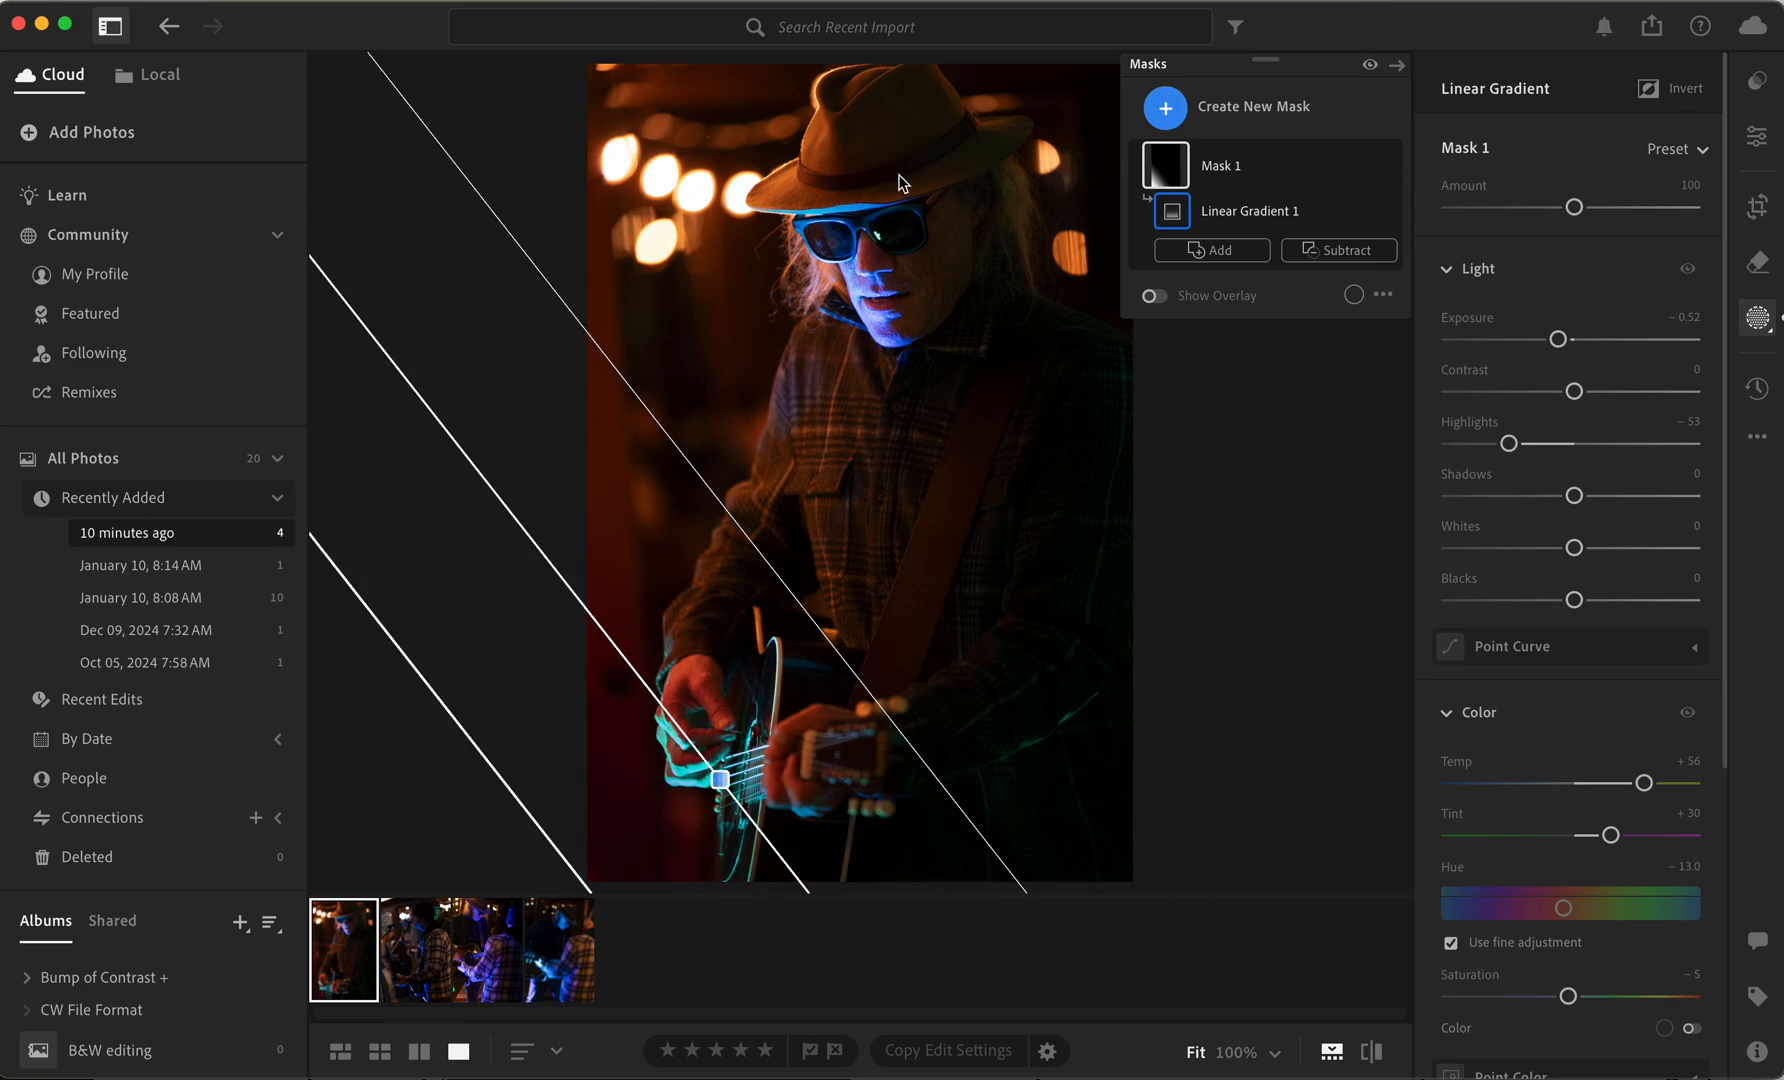
Create a second mask that selects the background behind the guitarist
{"action": "left_click", "coordinate": [1175, 117]}
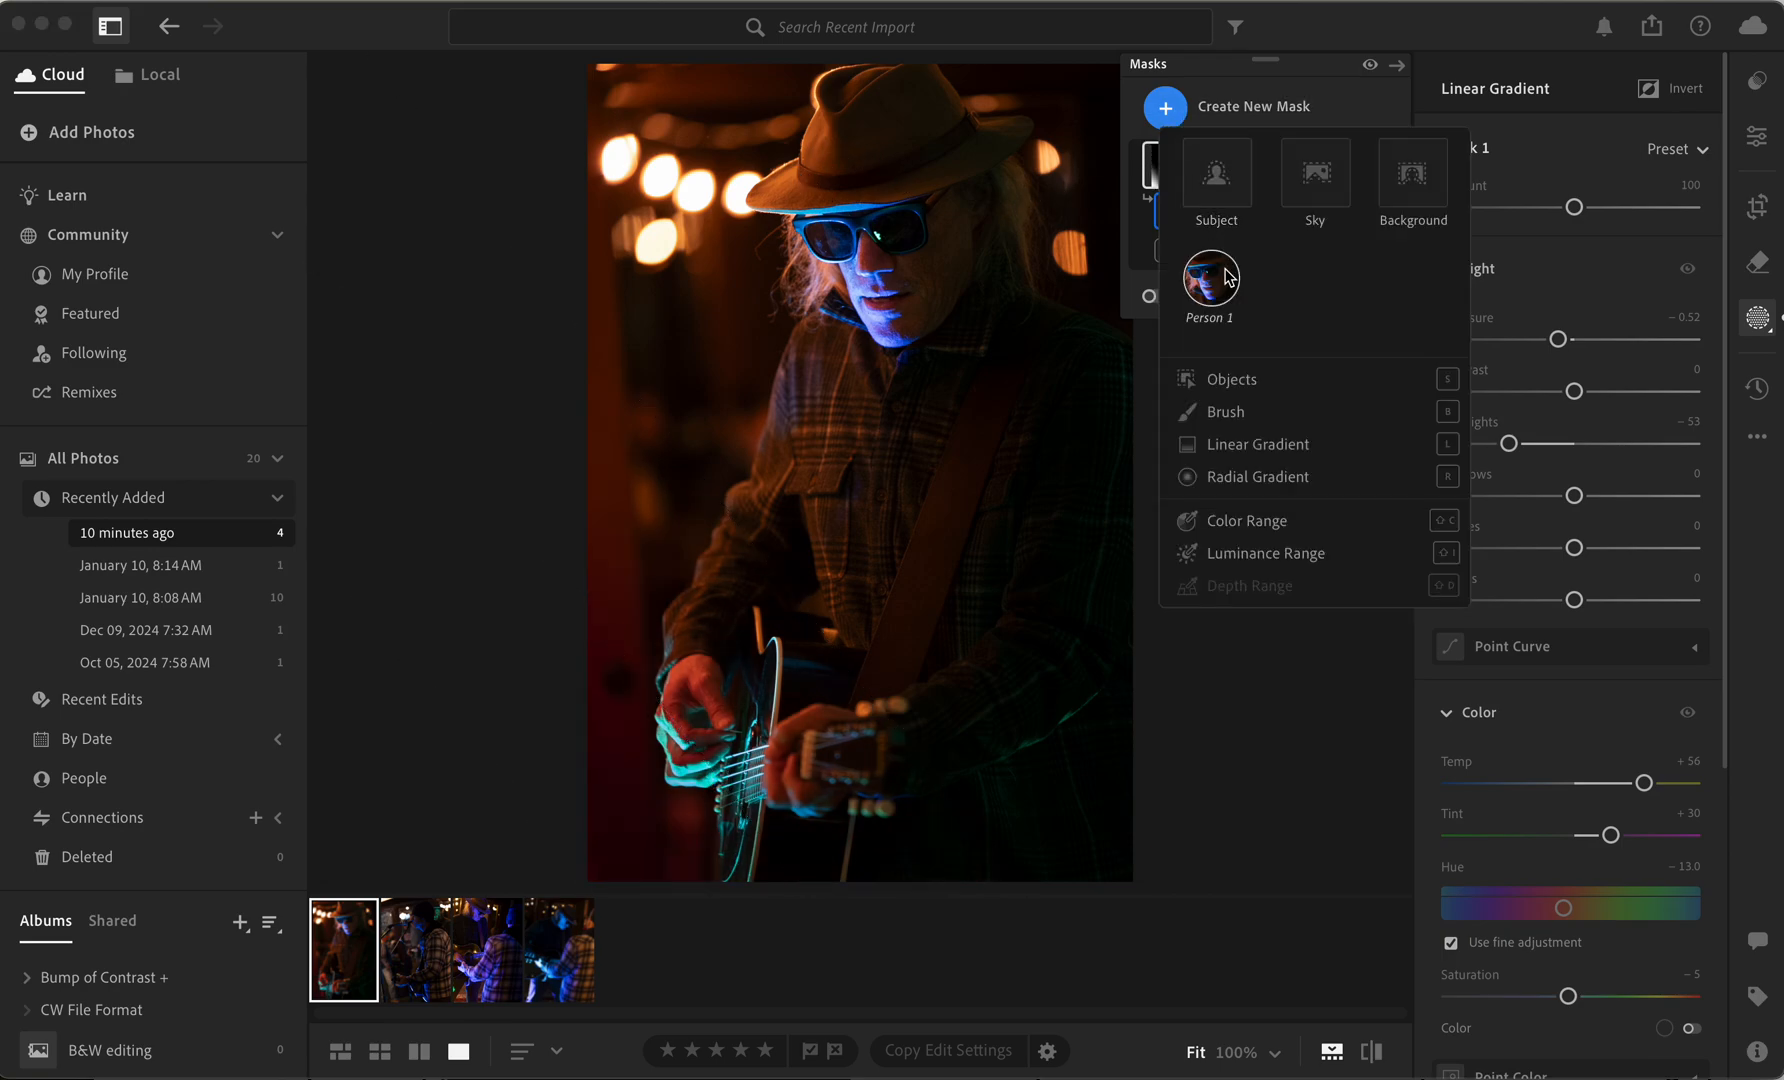
{"action": "left_click", "coordinate": [1414, 200]}
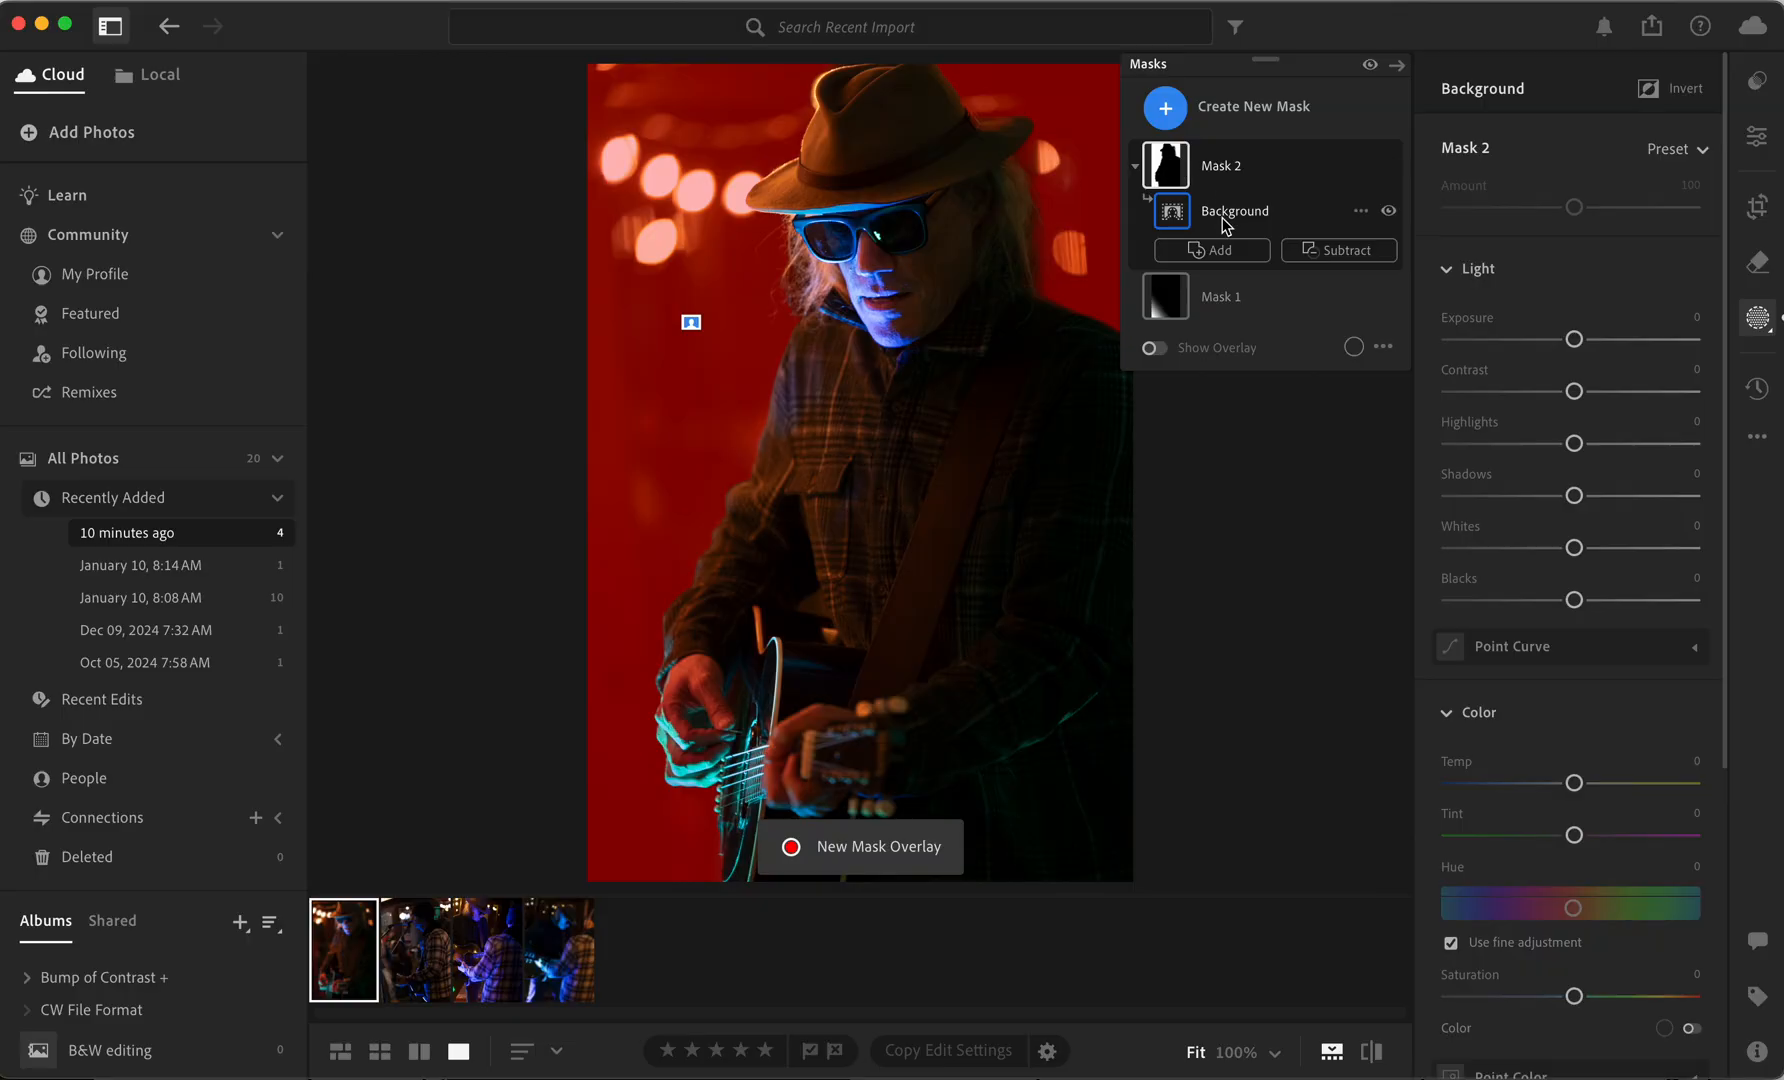
Try to subtract the area below the strumming hand from the background mask with a size 8 brush
{"action": "left_click", "coordinate": [1362, 254]}
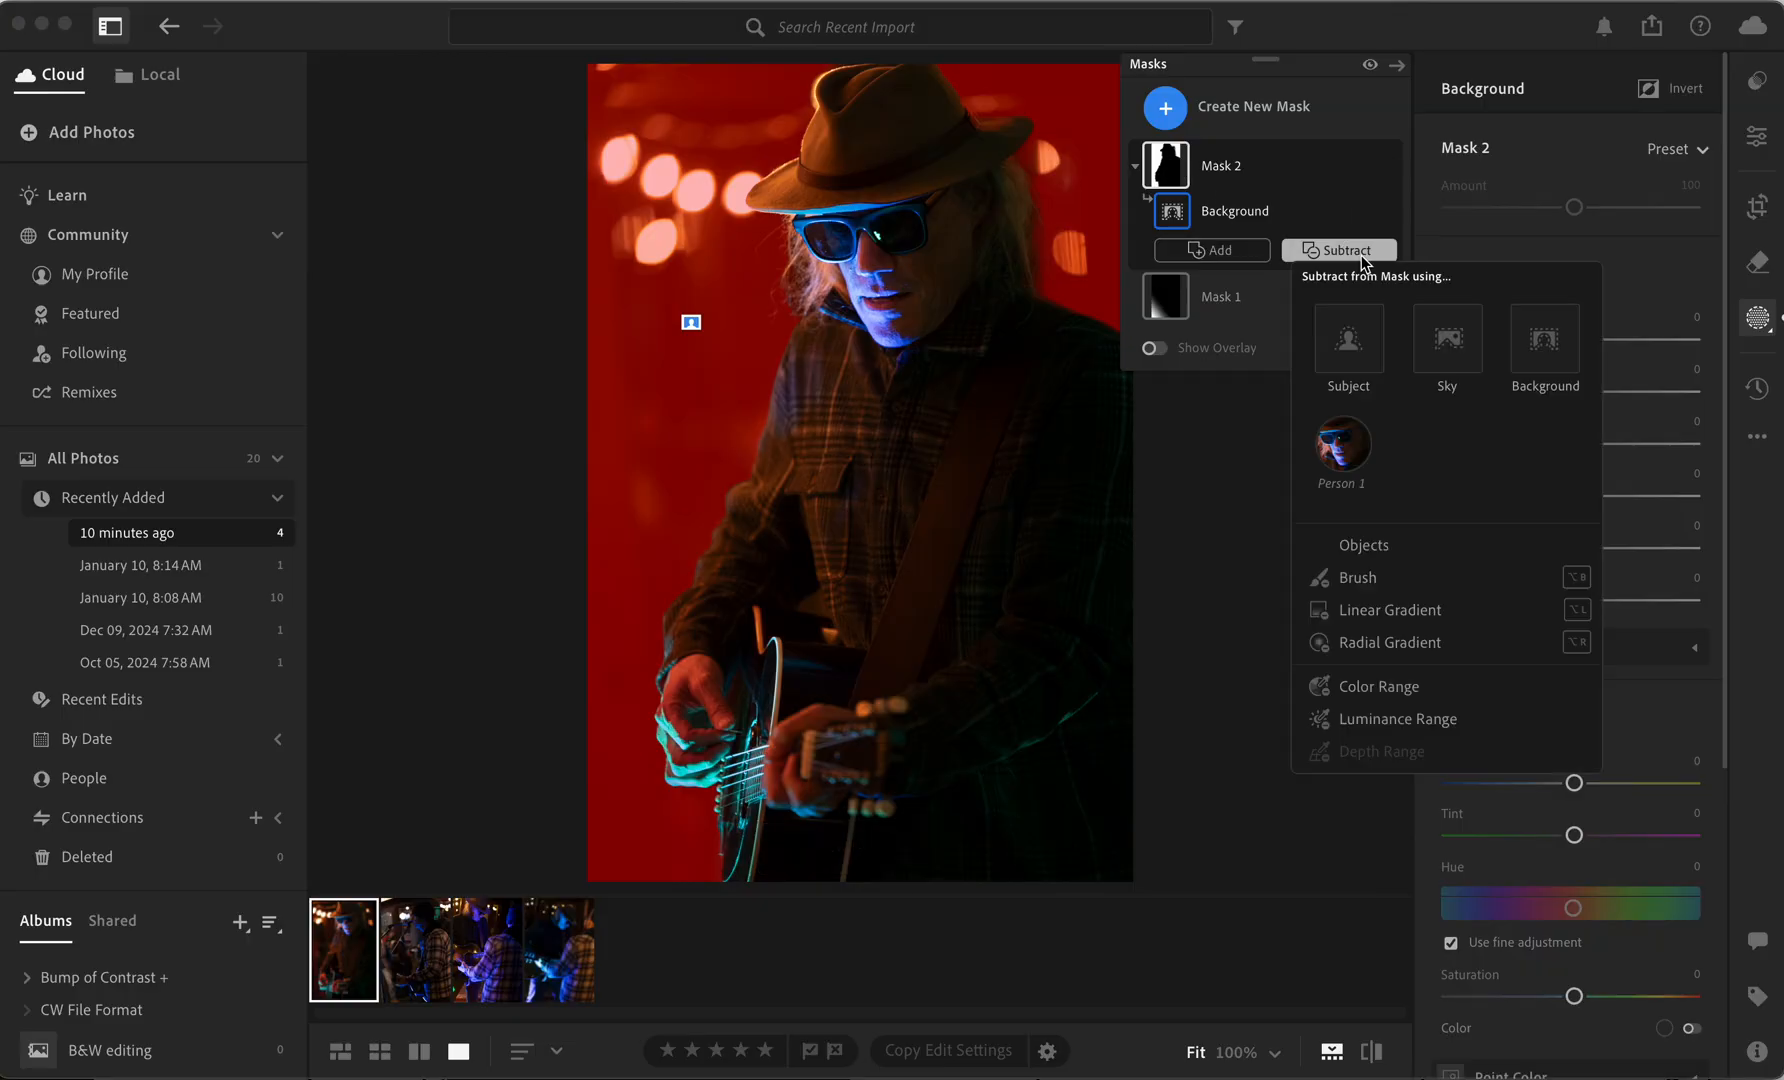
{"action": "left_click", "coordinate": [1352, 580]}
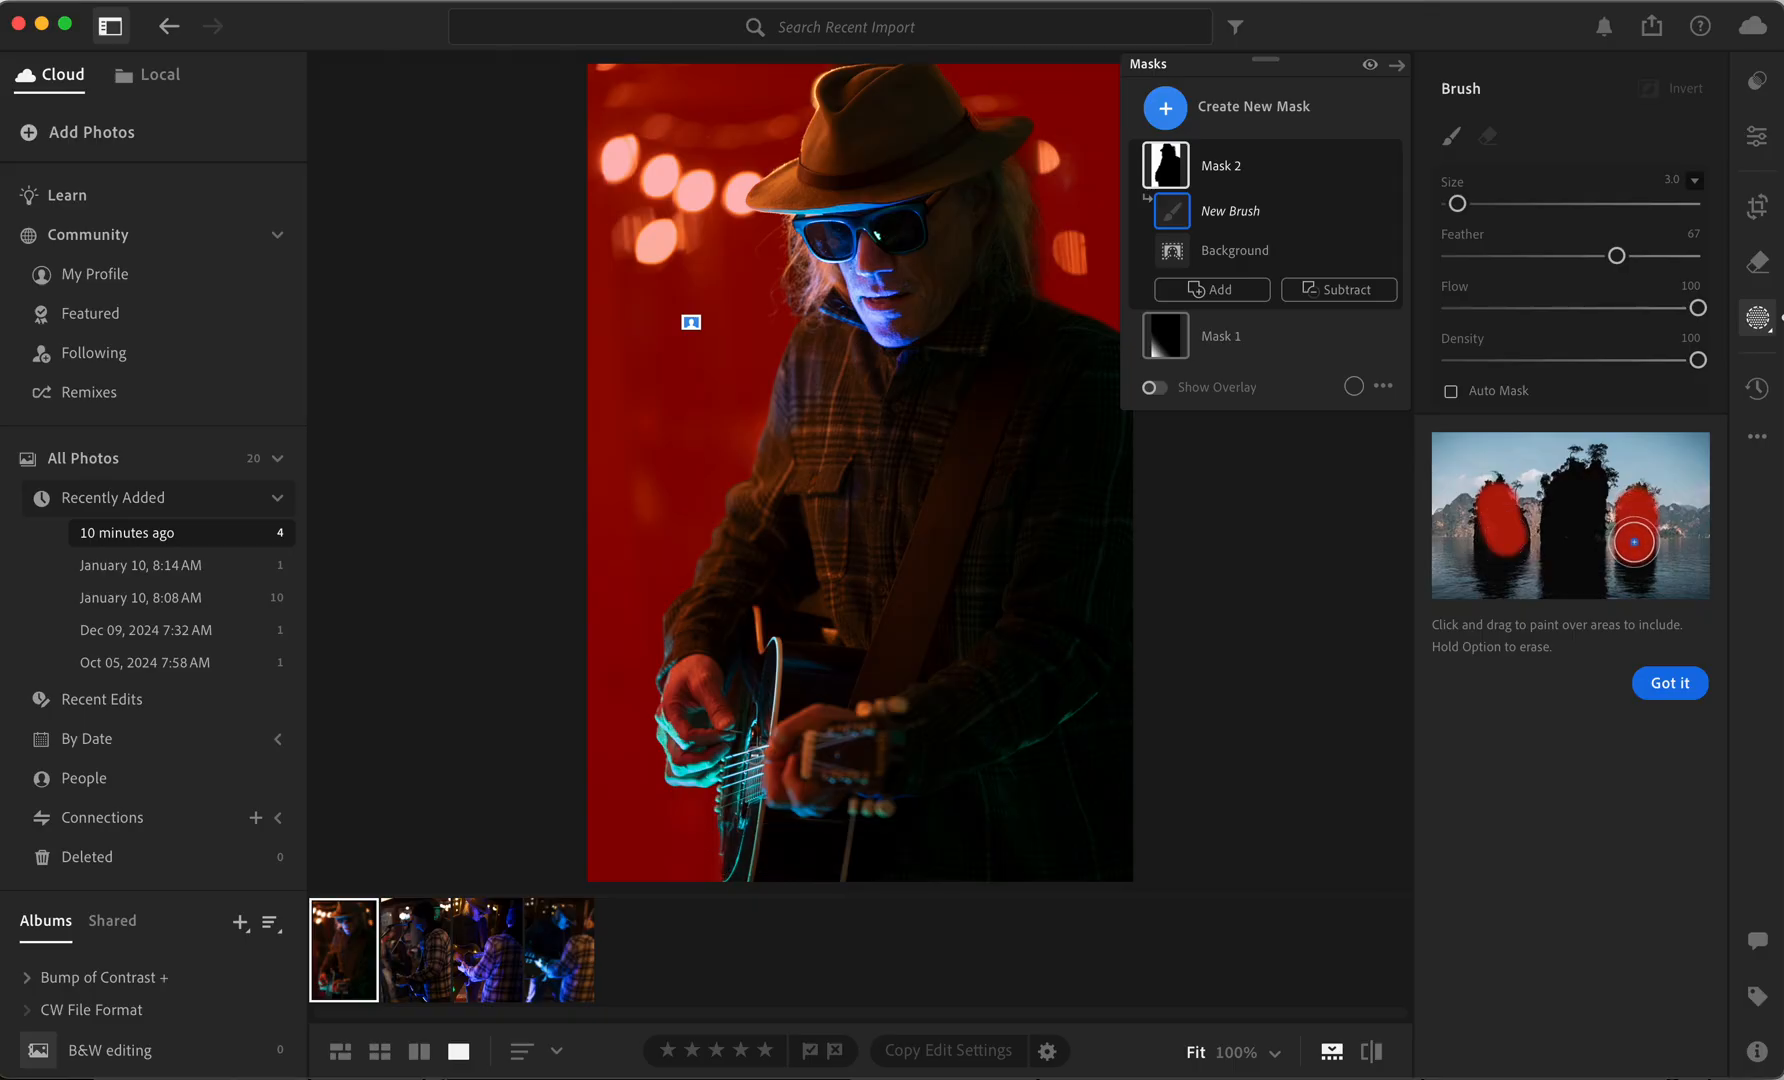
{"action": "key", "text": "]"}
{"action": "key", "text": "]"}
{"action": "key", "text": "]"}
{"action": "key", "text": "]"}
{"action": "key", "text": "]"}
{"action": "mouse_move", "coordinate": [713, 801]}
{"action": "left_mouse_down"}
{"action": "mouse_move", "coordinate": [730, 884]}
{"action": "mouse_move", "coordinate": [707, 780]}
{"action": "mouse_move", "coordinate": [696, 833]}
{"action": "mouse_move", "coordinate": [731, 874]}
{"action": "mouse_move", "coordinate": [679, 855]}
{"action": "mouse_move", "coordinate": [687, 781]}
{"action": "mouse_move", "coordinate": [679, 814]}
{"action": "mouse_move", "coordinate": [715, 879]}
{"action": "mouse_move", "coordinate": [690, 815]}
{"action": "left_mouse_up"}
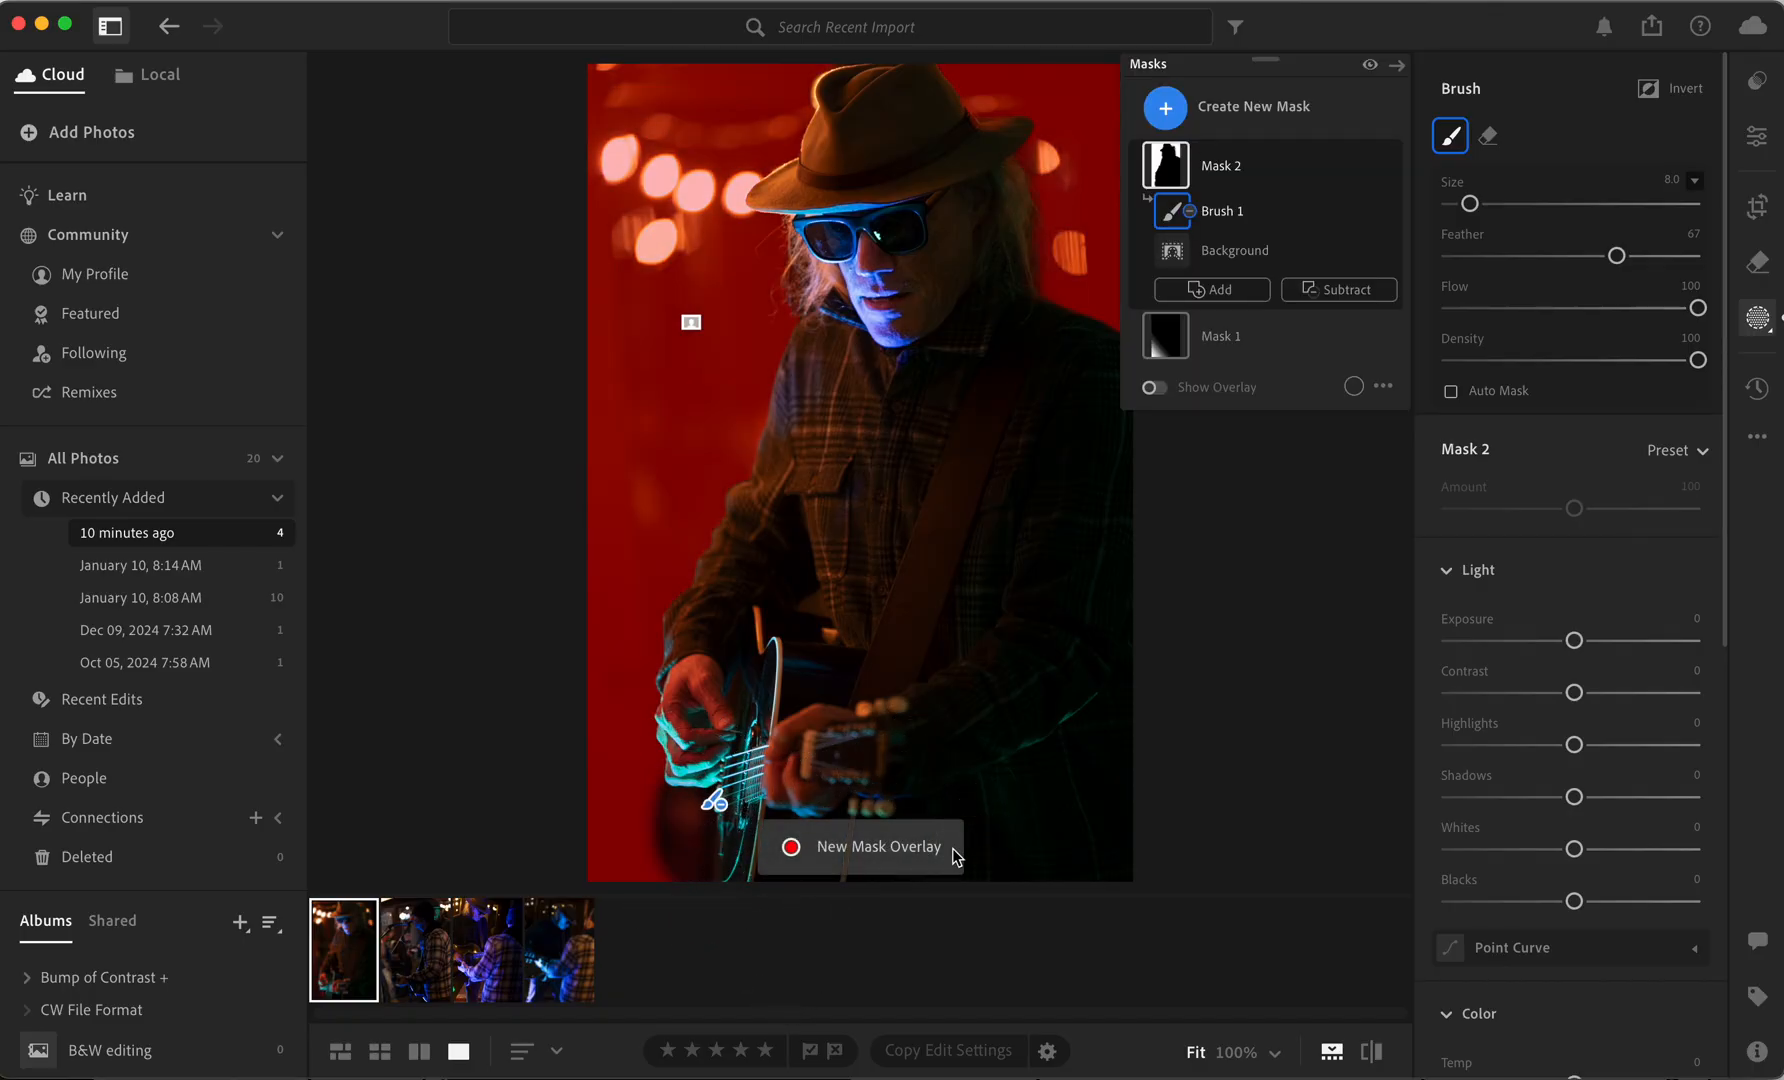
{"action": "key", "text": "super+z"}
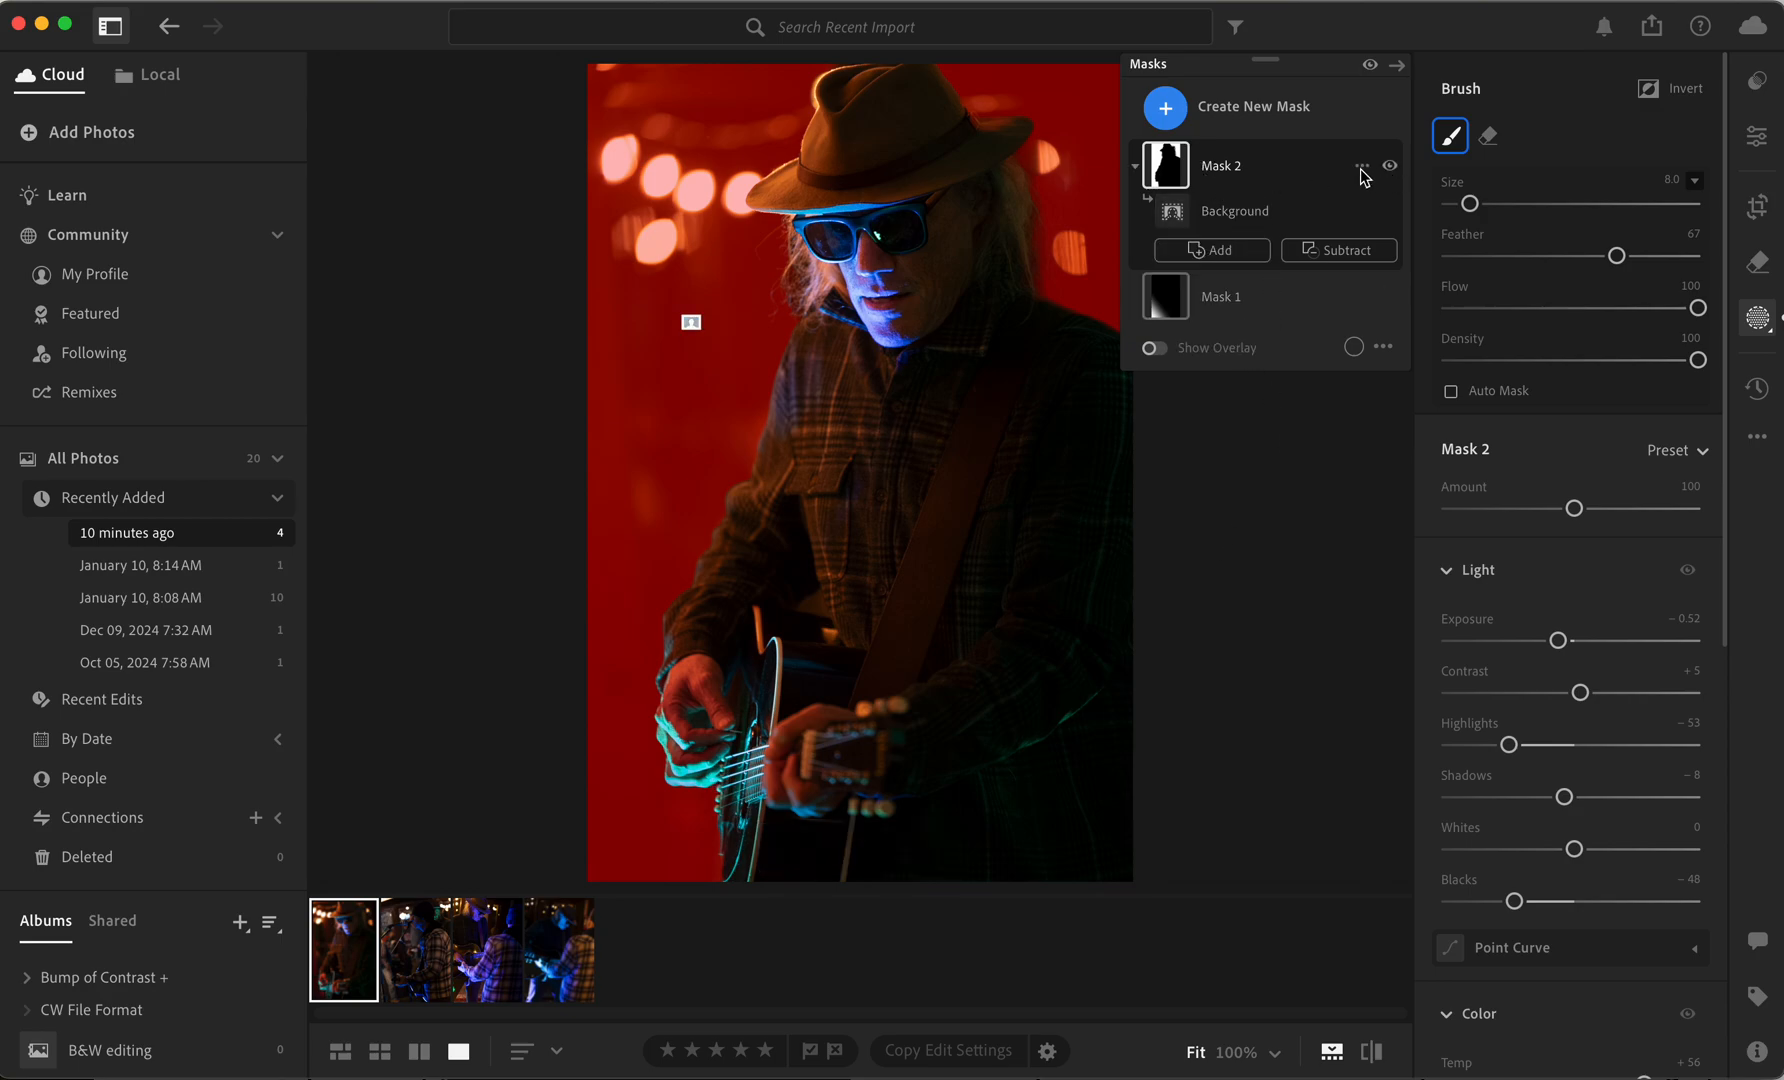
Subtract the guitar's edge below the strumming hand from the background mask using a size 4 brush
{"action": "left_click", "coordinate": [1325, 250]}
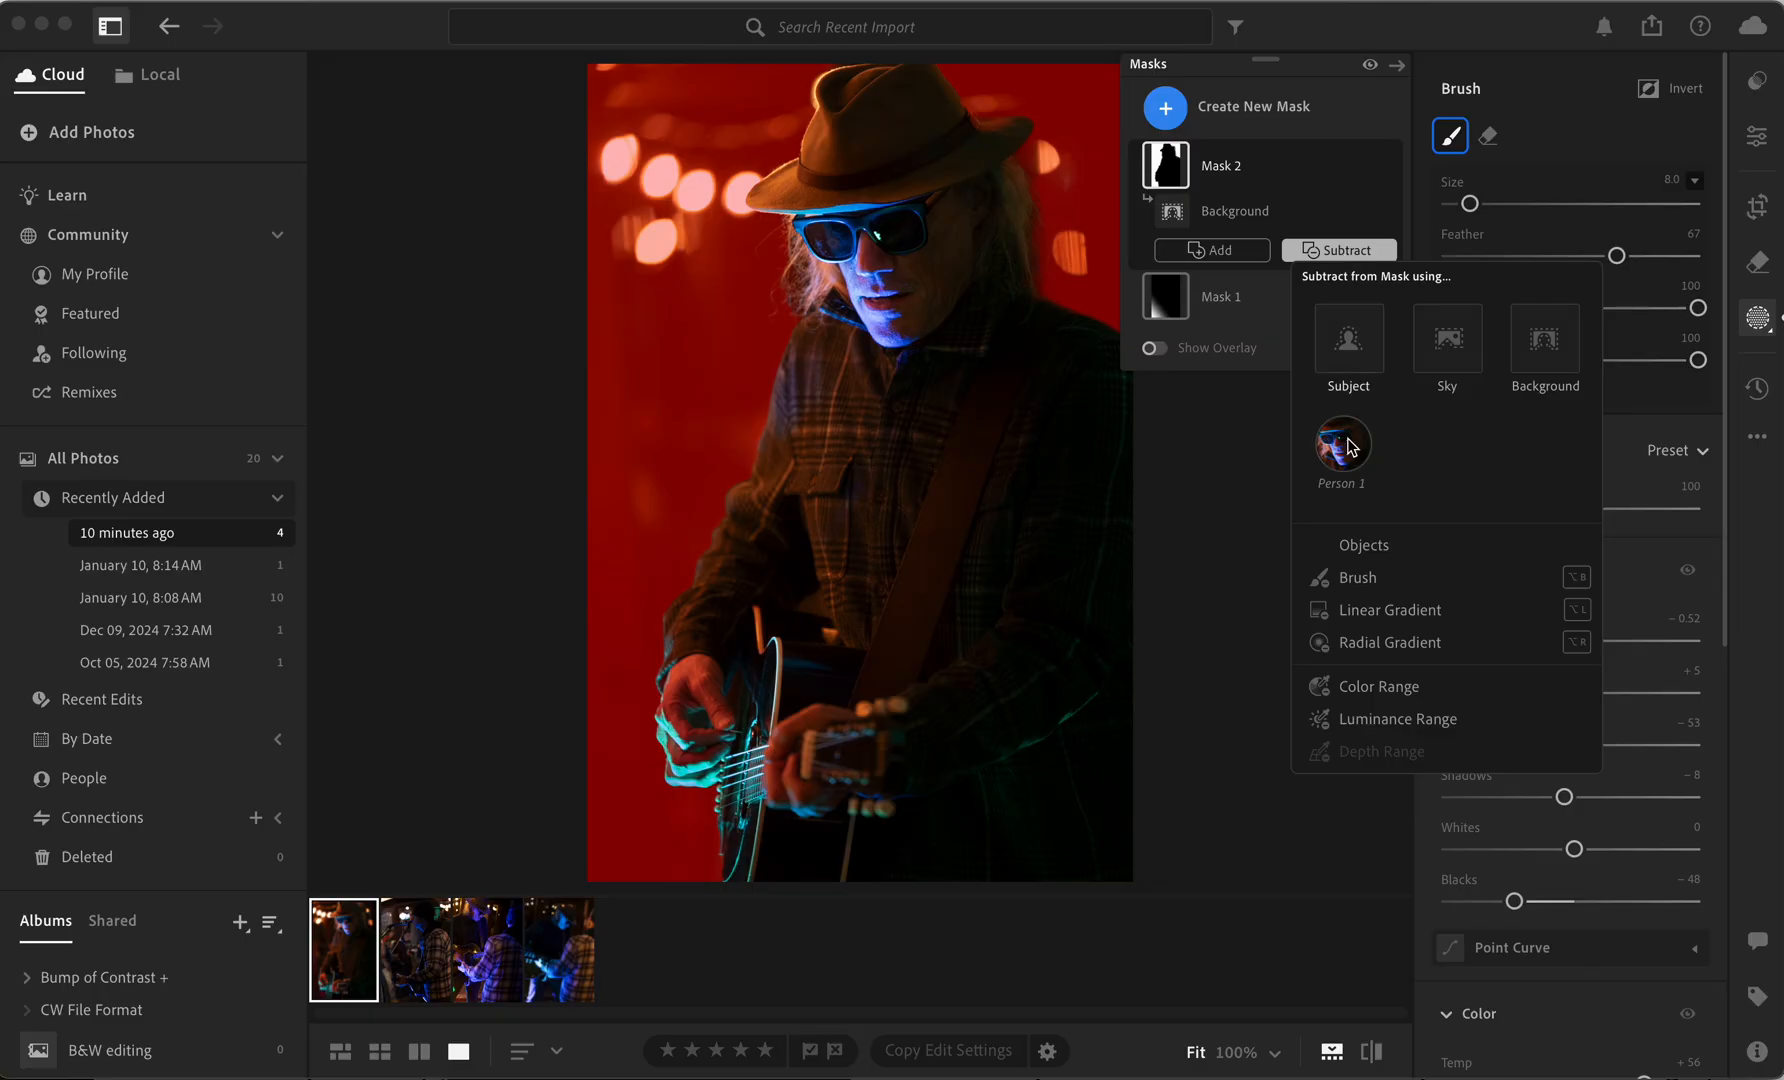
{"action": "left_click", "coordinate": [1332, 578]}
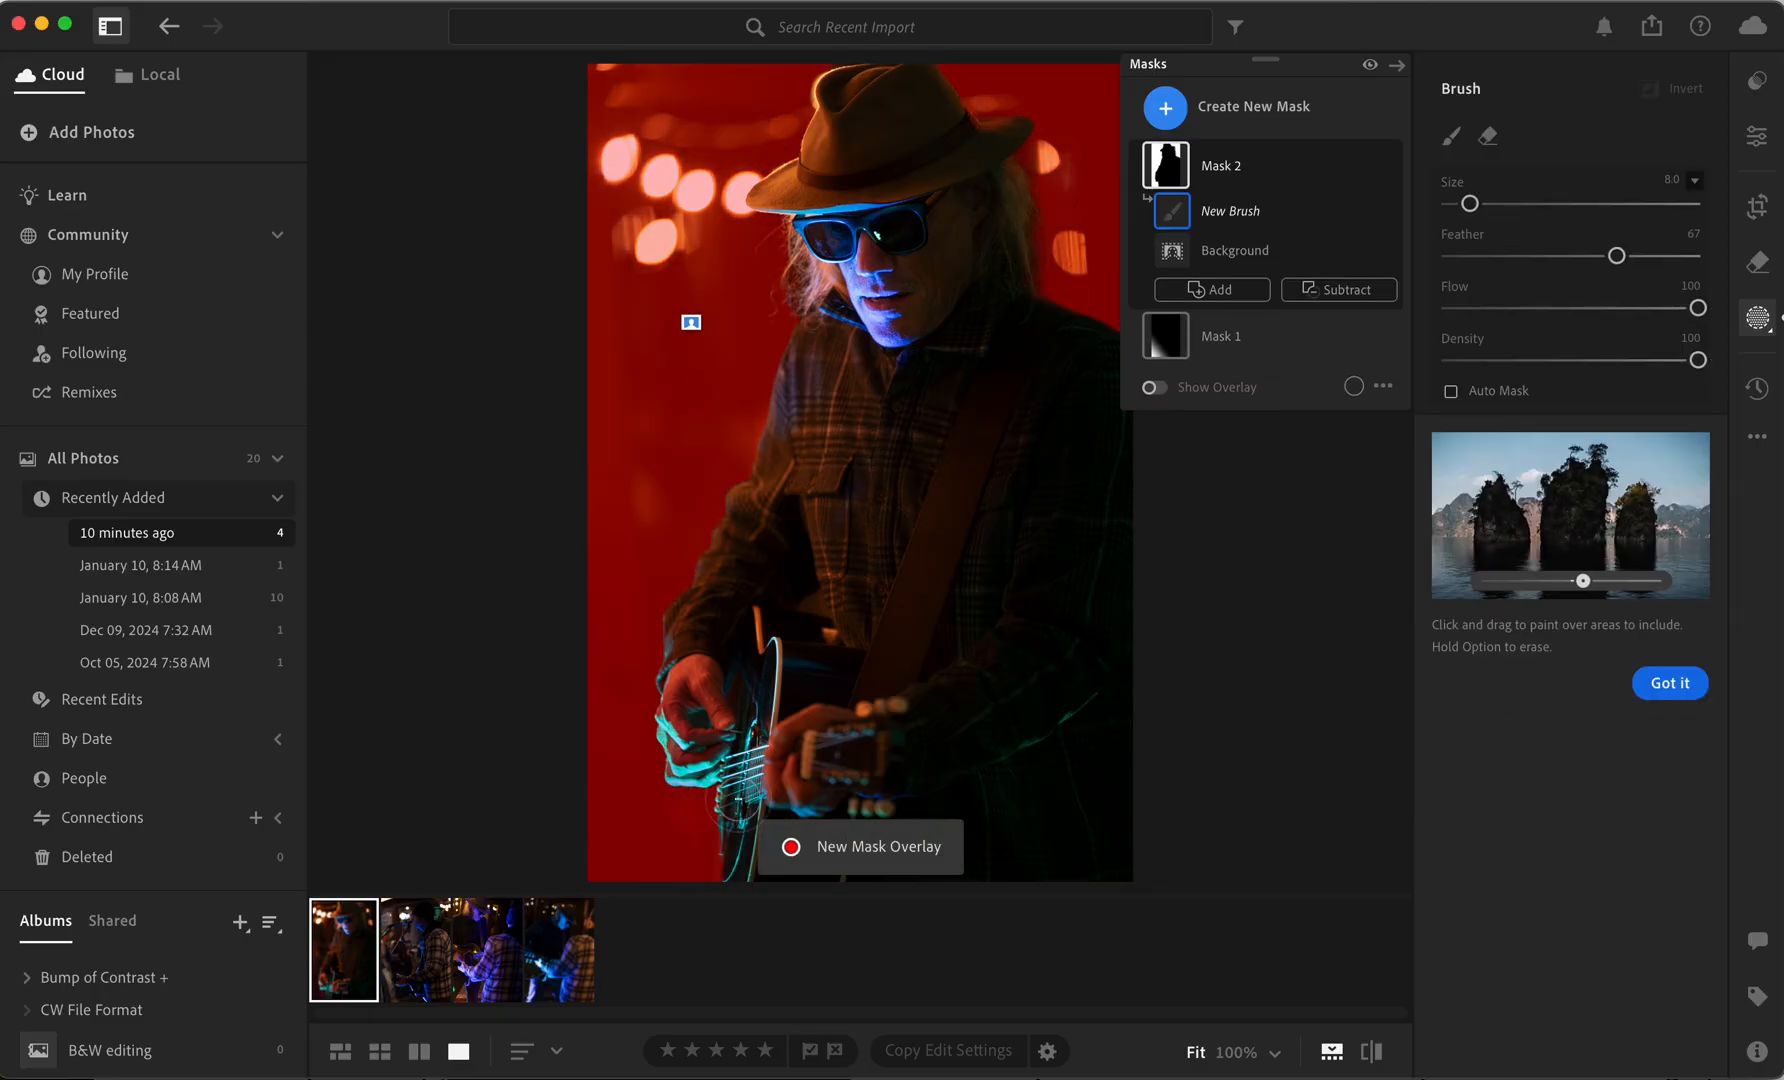
{"action": "key", "text": "bracketleft"}
{"action": "key", "text": "bracketleft"}
{"action": "key", "text": "bracketleft"}
{"action": "key", "text": "bracketleft"}
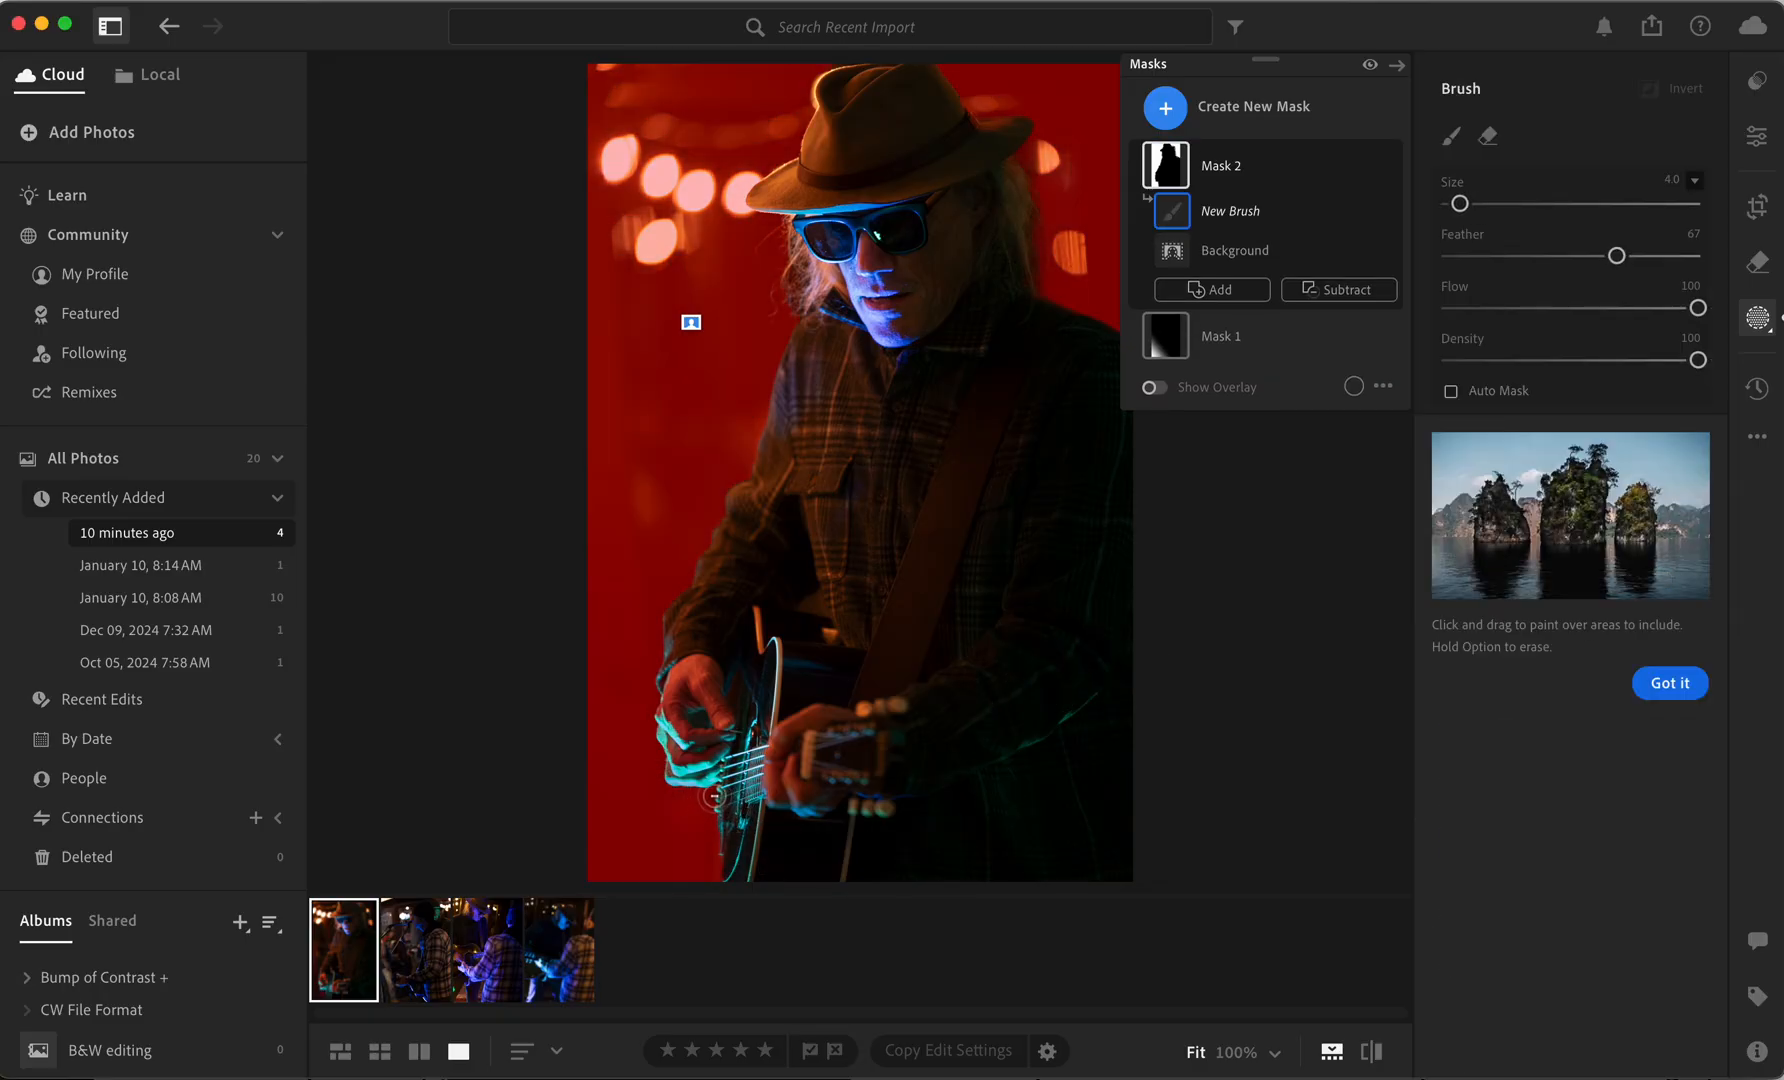
{"action": "mouse_move", "coordinate": [712, 796]}
{"action": "left_mouse_down"}
{"action": "mouse_move", "coordinate": [733, 888]}
{"action": "mouse_move", "coordinate": [718, 882]}
{"action": "left_mouse_up"}
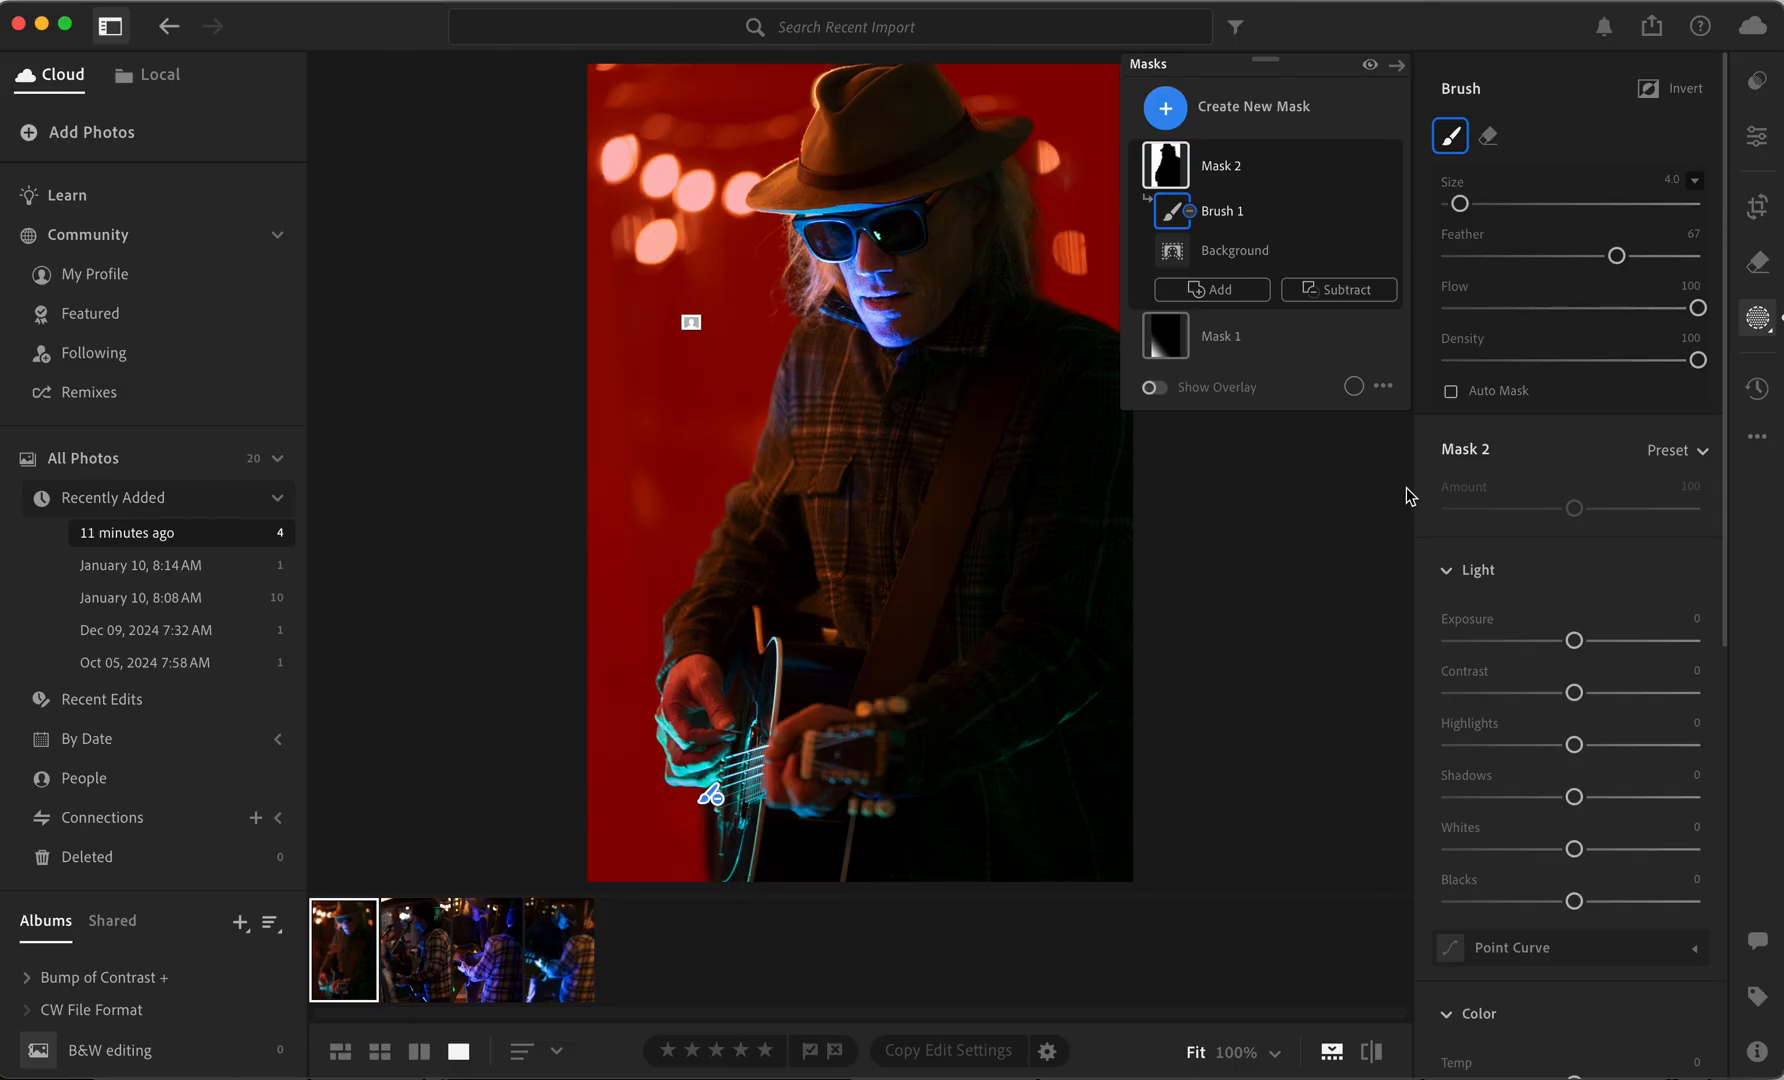
Add a brush dab to the background mask in the small area between the sleeve and the guitar's upper edge
{"action": "key", "text": "shift+o"}
{"action": "key", "text": "shift+o"}
{"action": "left_click", "coordinate": [814, 606]}
{"action": "left_click", "coordinate": [1213, 289]}
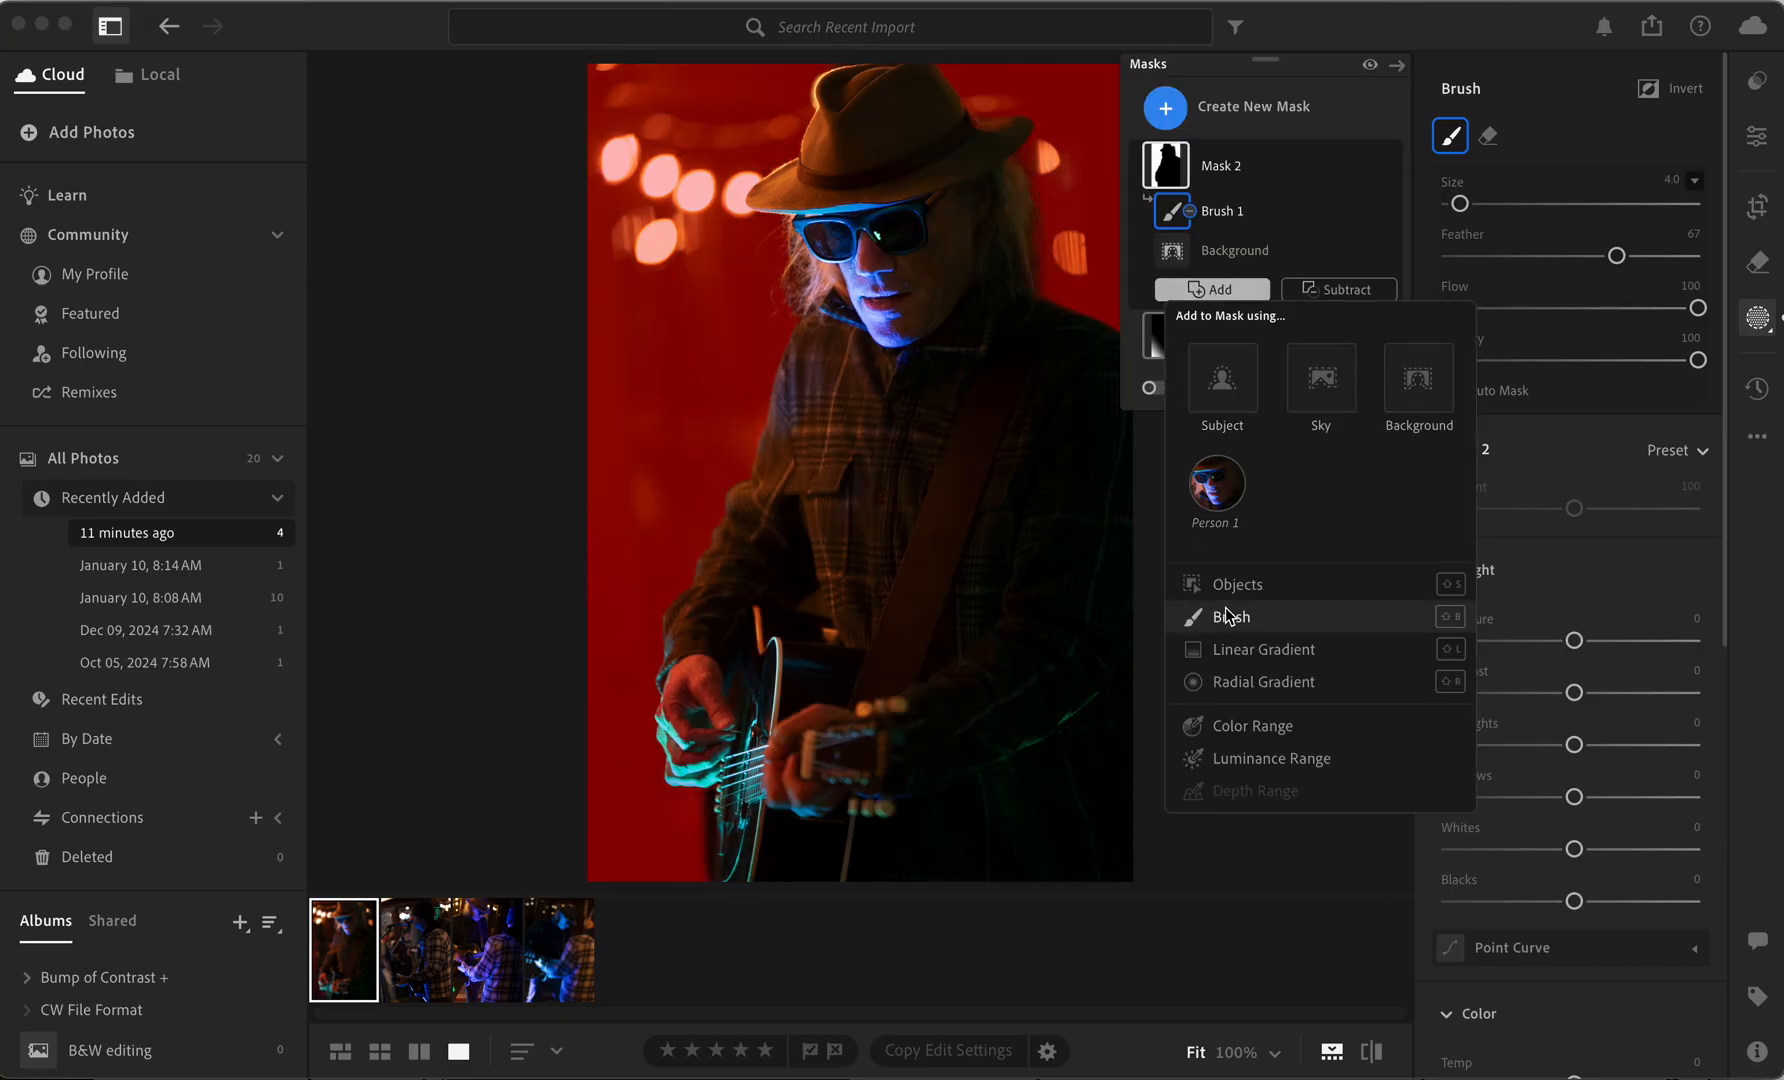
{"action": "left_click", "coordinate": [1222, 614]}
{"action": "left_click", "coordinate": [813, 607]}
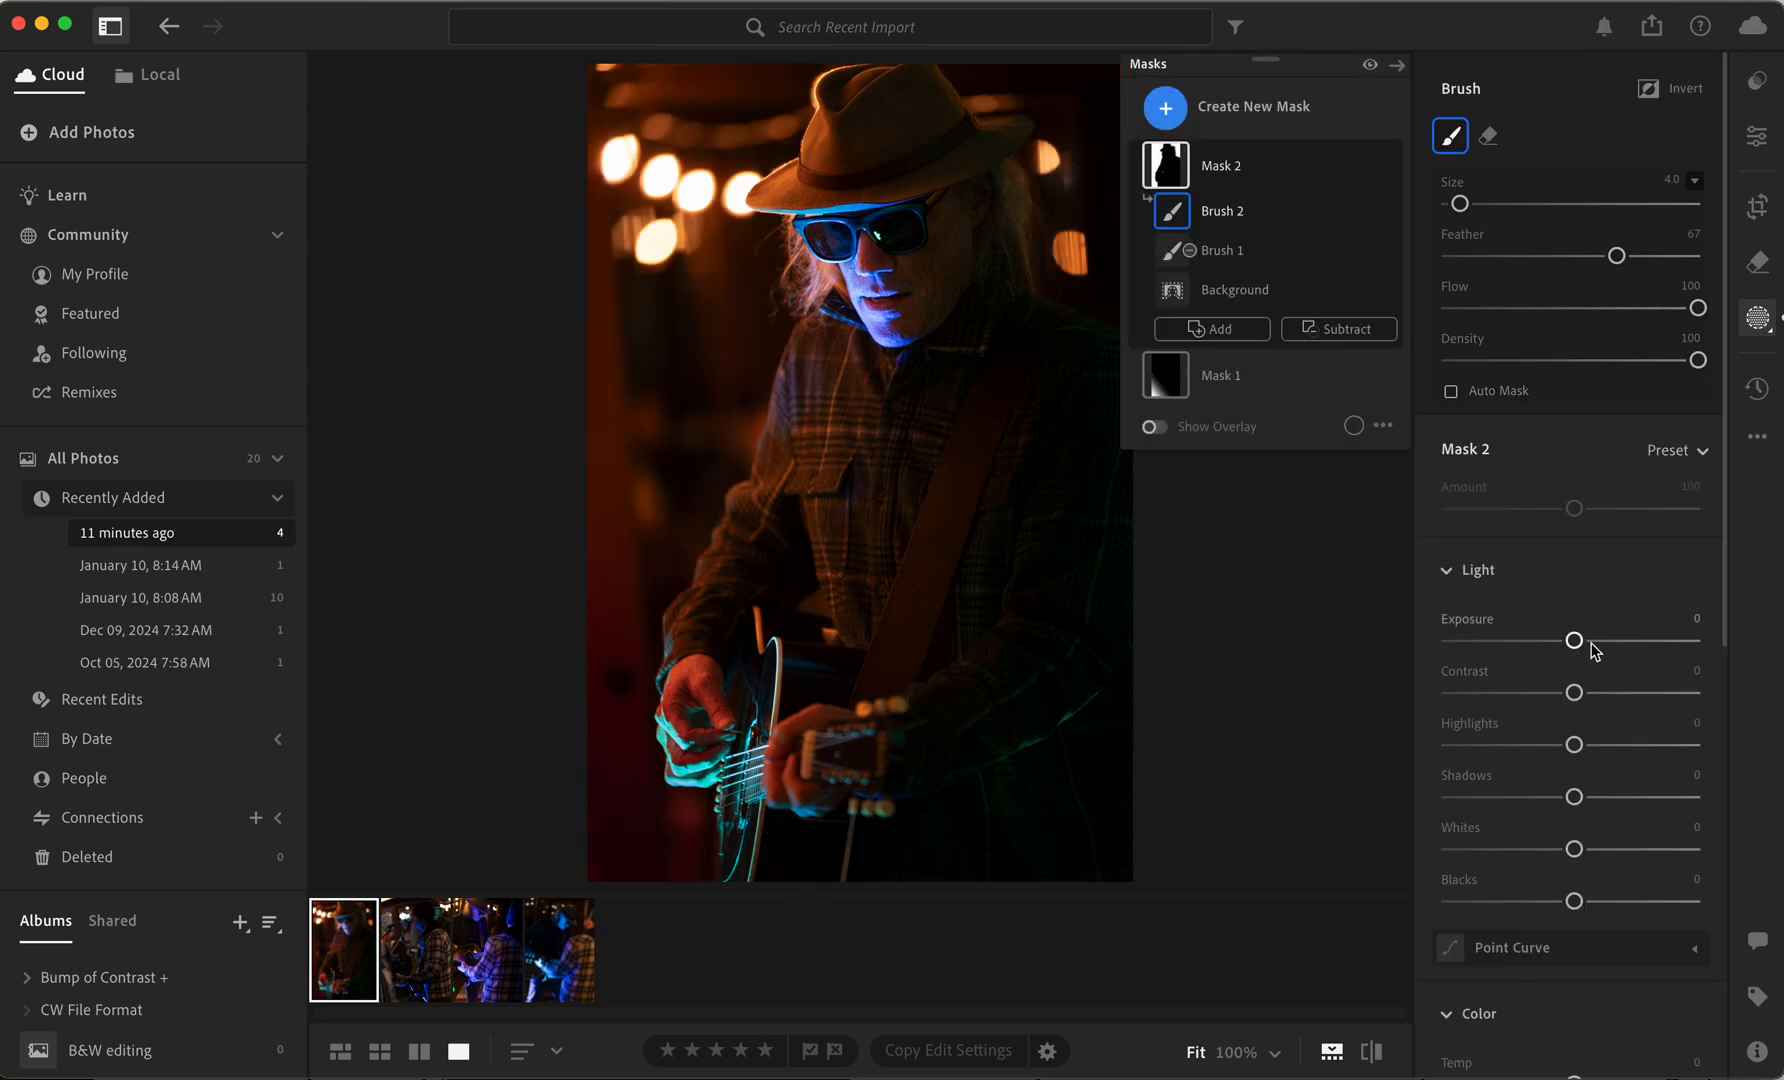
Set the background mask's exposure to -1.64, contrast to +6, highlights to -6 and shadows to -37
{"action": "mouse_move", "coordinate": [1575, 644]}
{"action": "left_mouse_down"}
{"action": "mouse_move", "coordinate": [1518, 649]}
{"action": "mouse_move", "coordinate": [1583, 693]}
{"action": "mouse_move", "coordinate": [1554, 745]}
{"action": "mouse_move", "coordinate": [1576, 746]}
{"action": "mouse_move", "coordinate": [1502, 745]}
{"action": "mouse_move", "coordinate": [1567, 745]}
{"action": "mouse_move", "coordinate": [1573, 798]}
{"action": "mouse_move", "coordinate": [1527, 798]}
{"action": "left_mouse_up"}
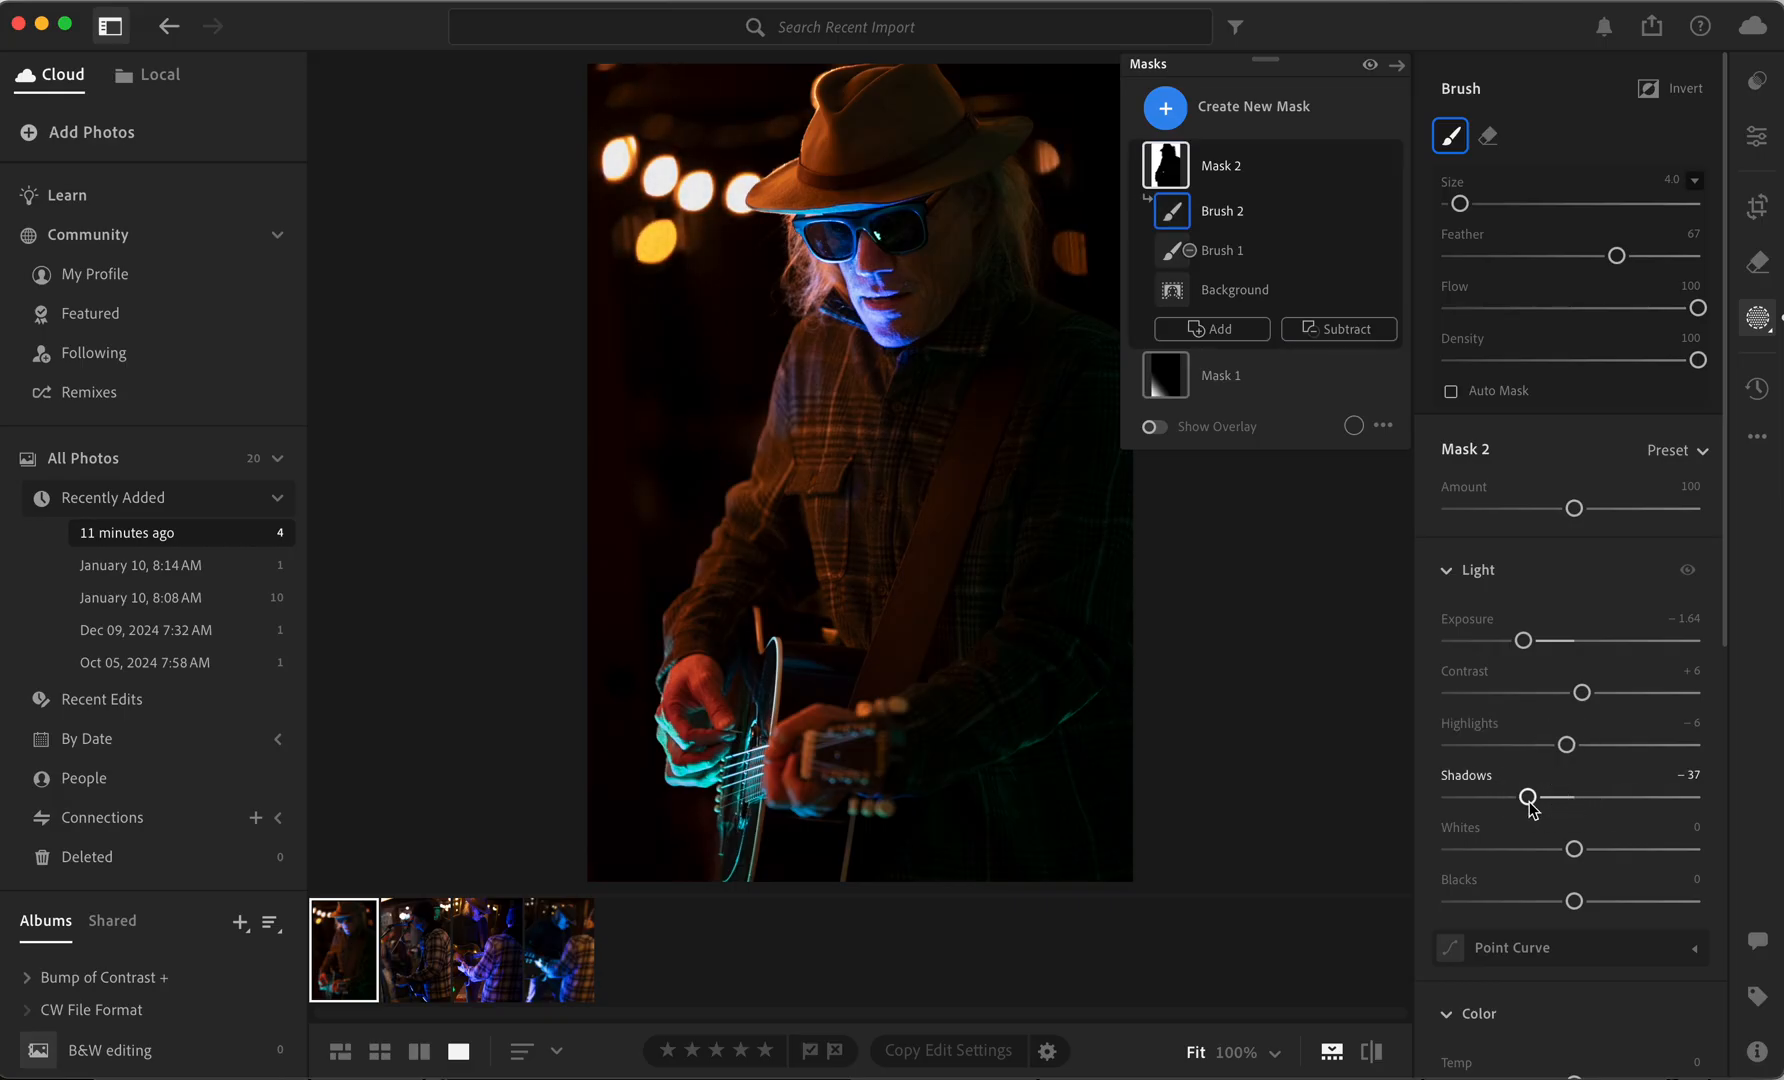
{"action": "scroll", "coordinate": [1589, 848], "scroll_direction": "down", "scroll_amount": 10}
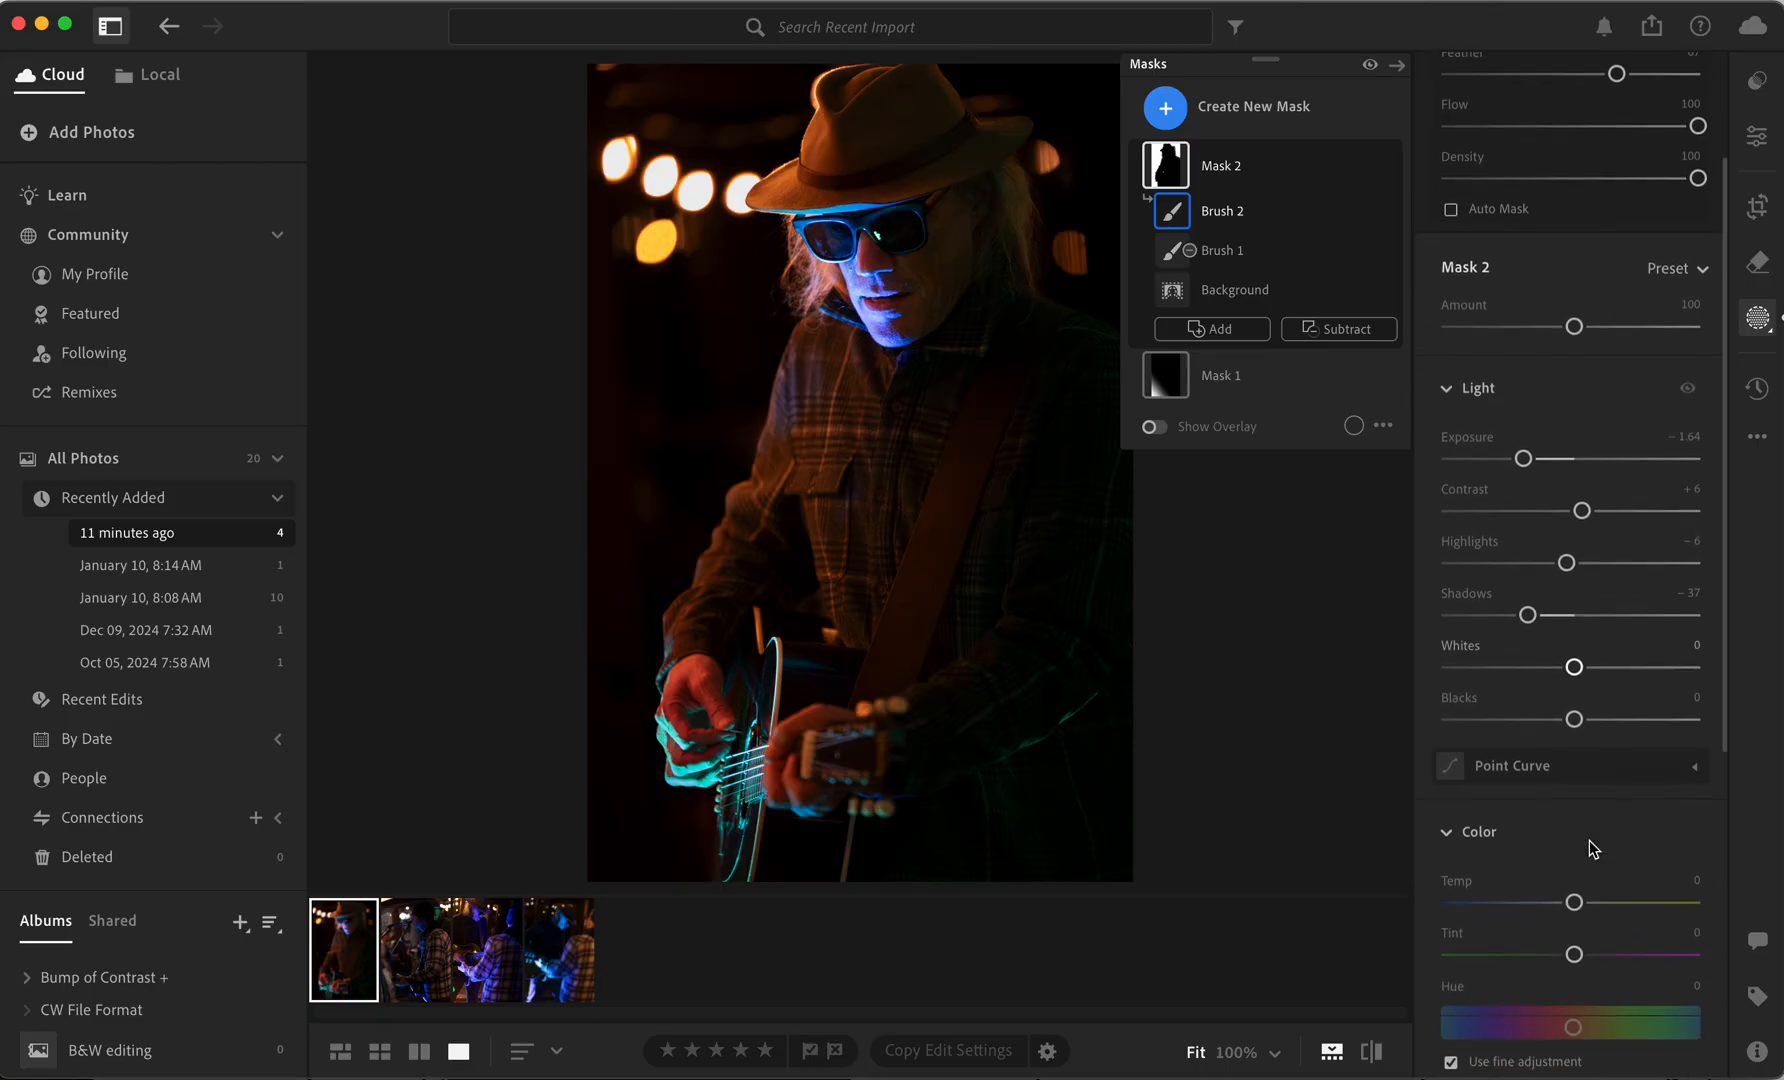
{"action": "scroll", "coordinate": [1590, 848], "scroll_direction": "up", "scroll_amount": 10}
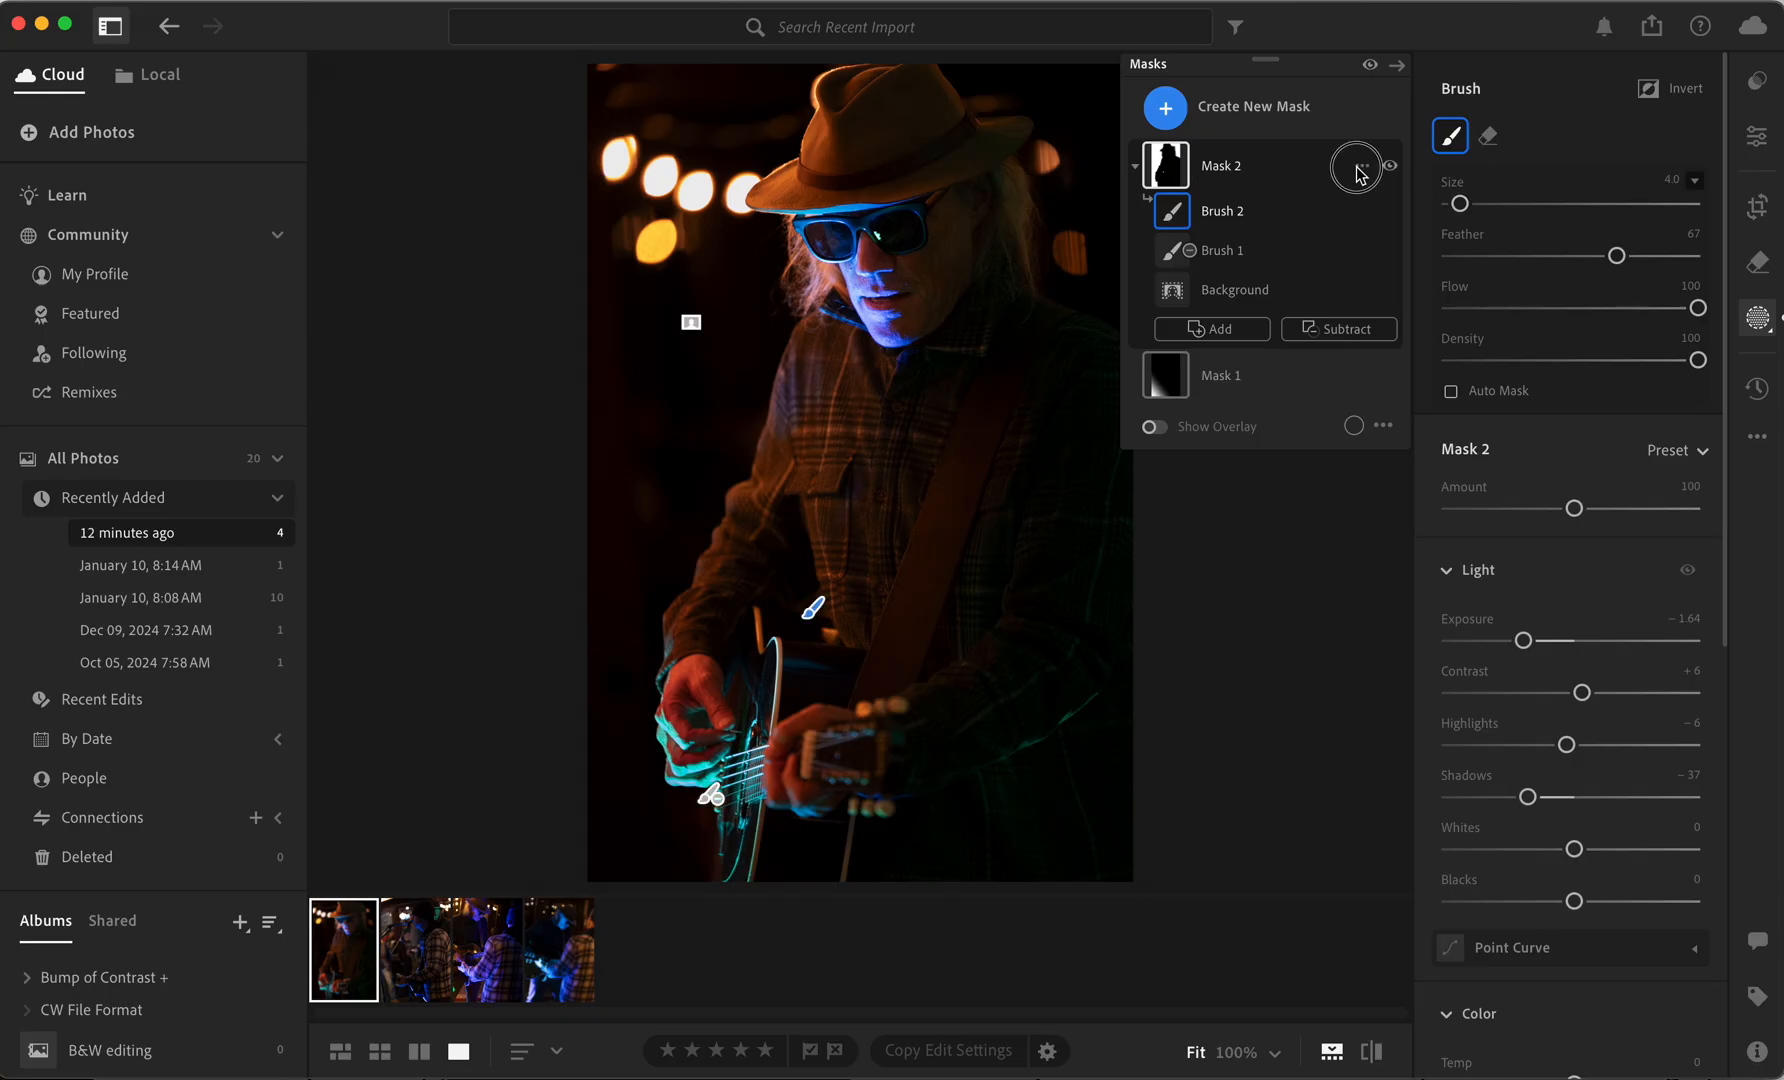
Duplicate and invert the background mask so it covers the guitarist, and set the inverted mask's exposure to +0.08
{"action": "left_click", "coordinate": [1362, 166]}
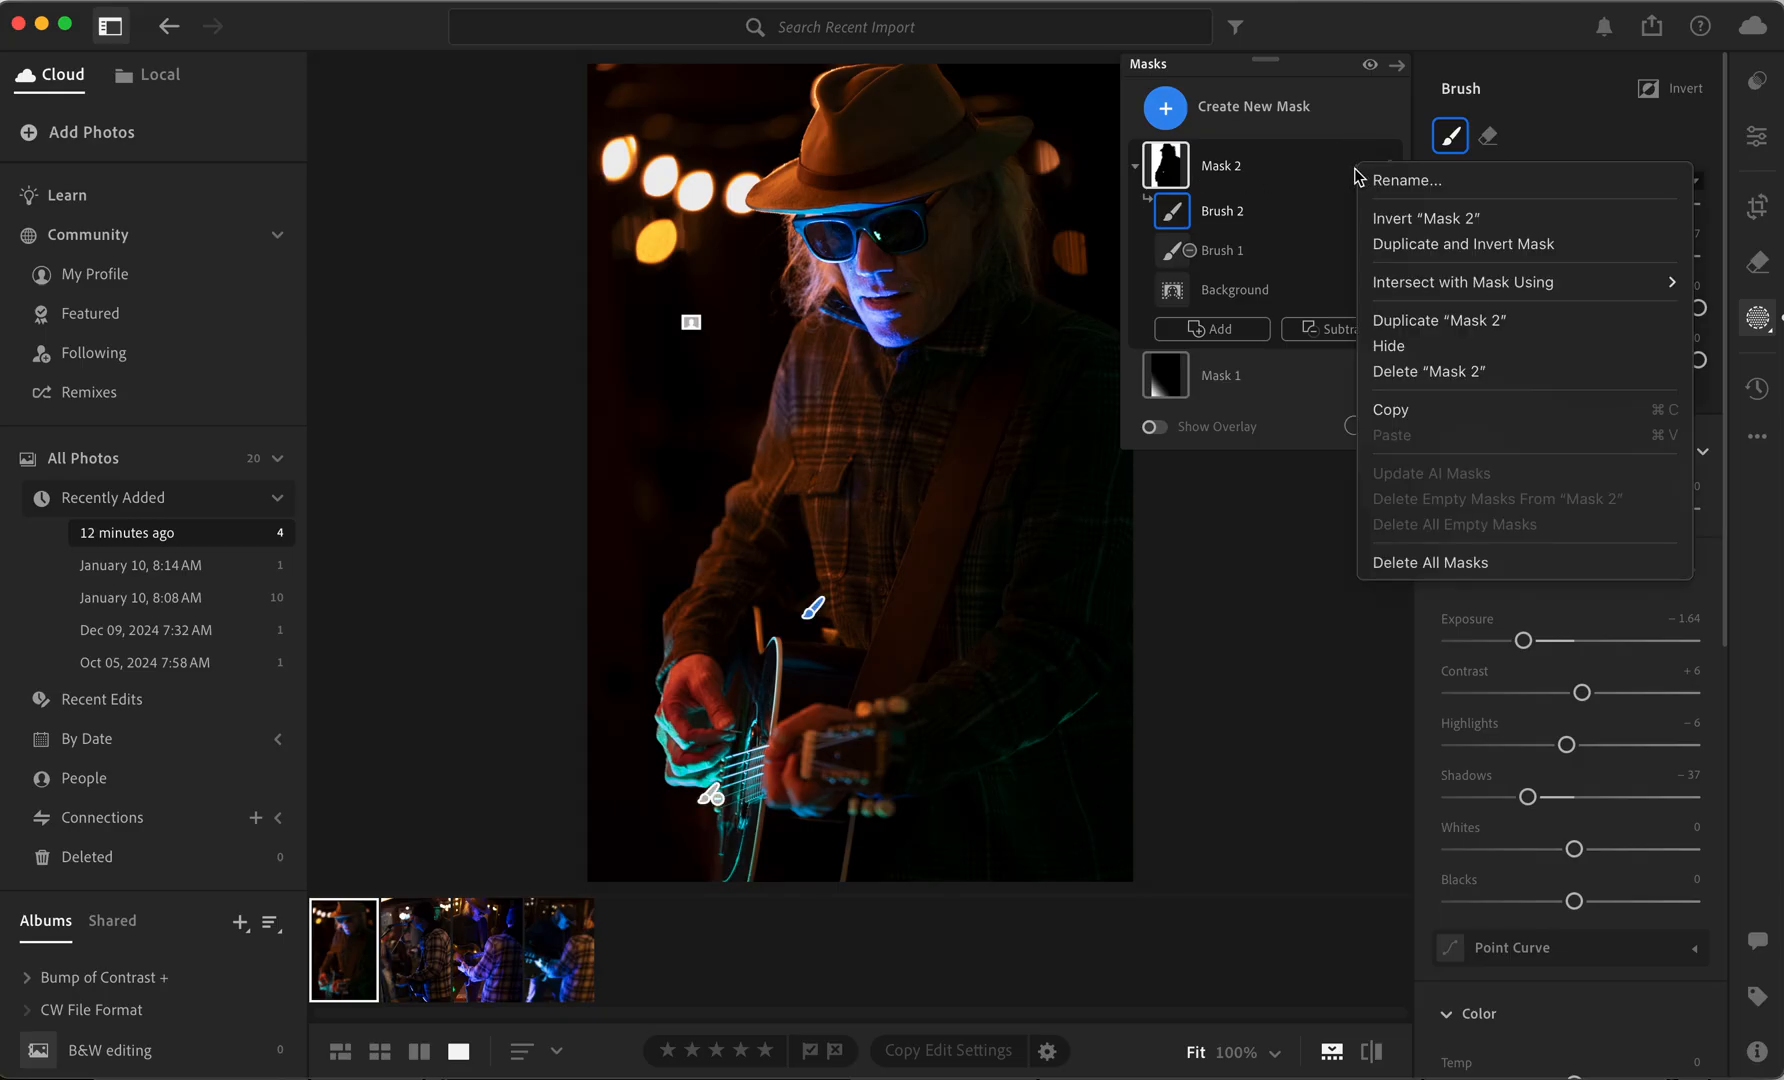
{"action": "left_click", "coordinate": [1392, 246]}
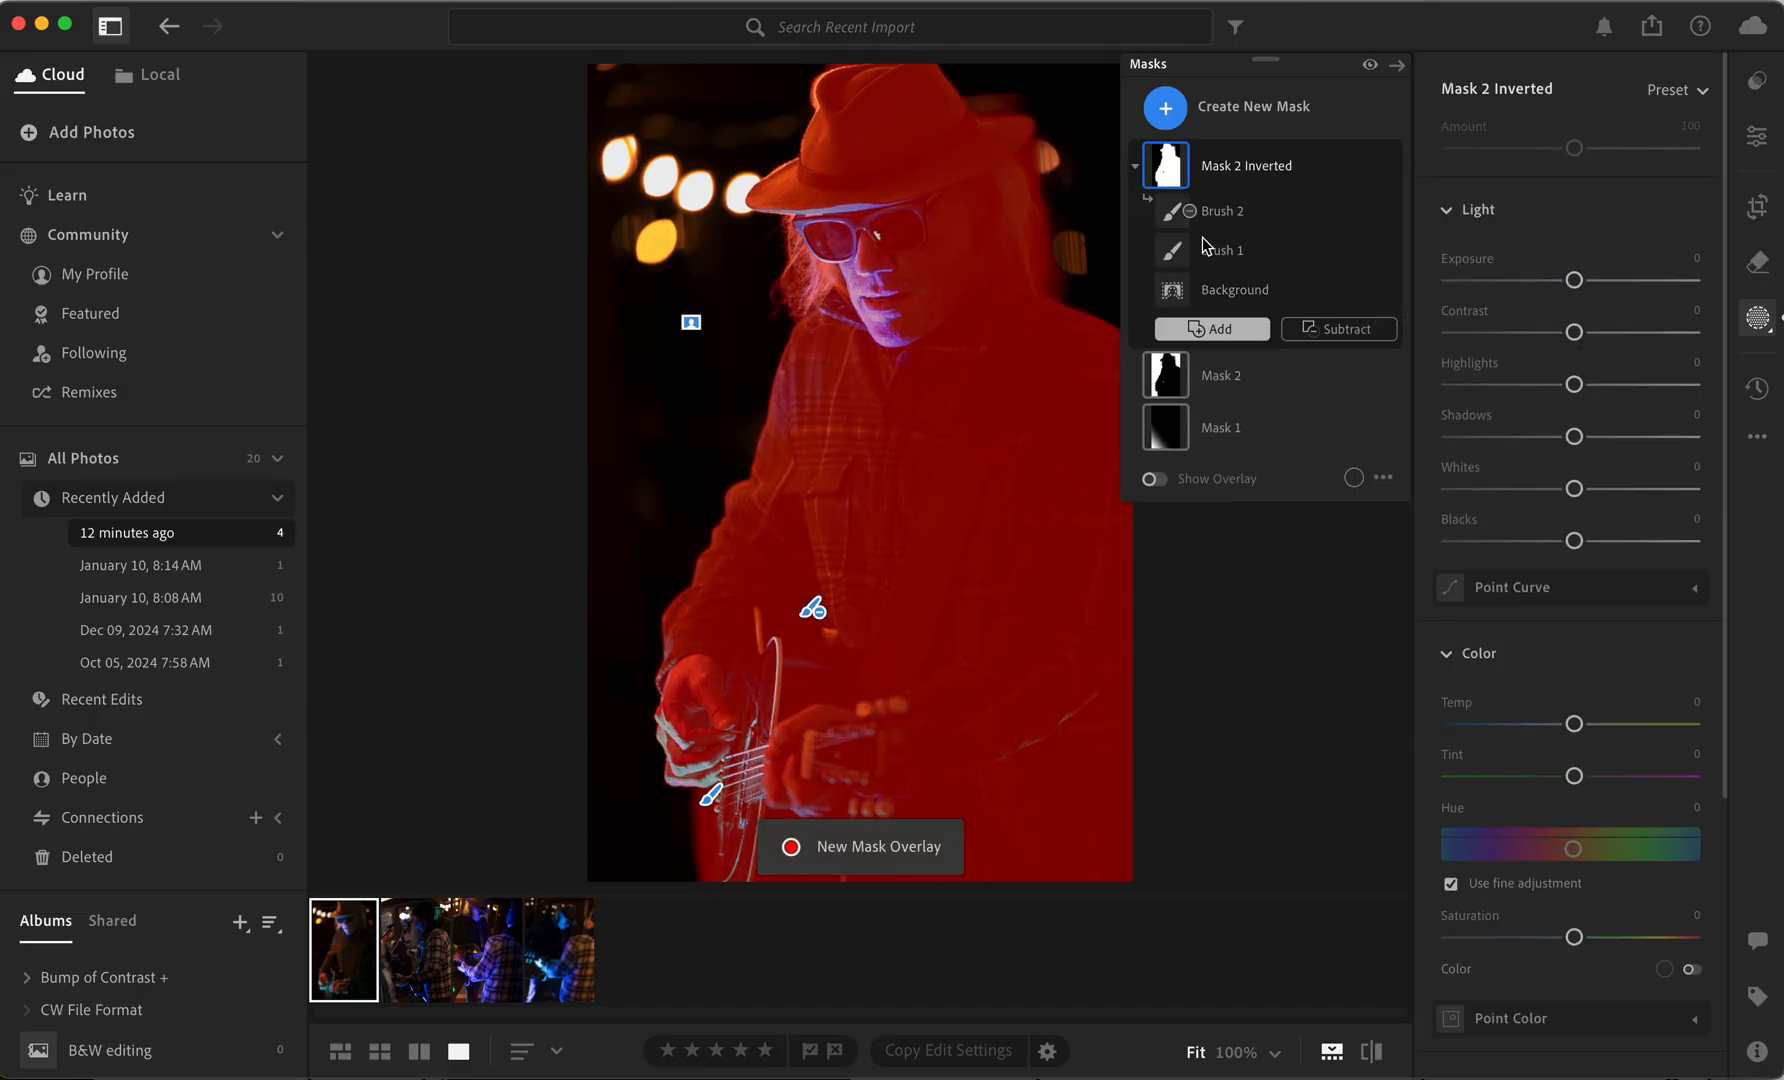
{"action": "left_click", "coordinate": [1577, 283]}
{"action": "left_click_drag", "start_coordinate": [1582, 291], "coordinate": [1585, 291]}
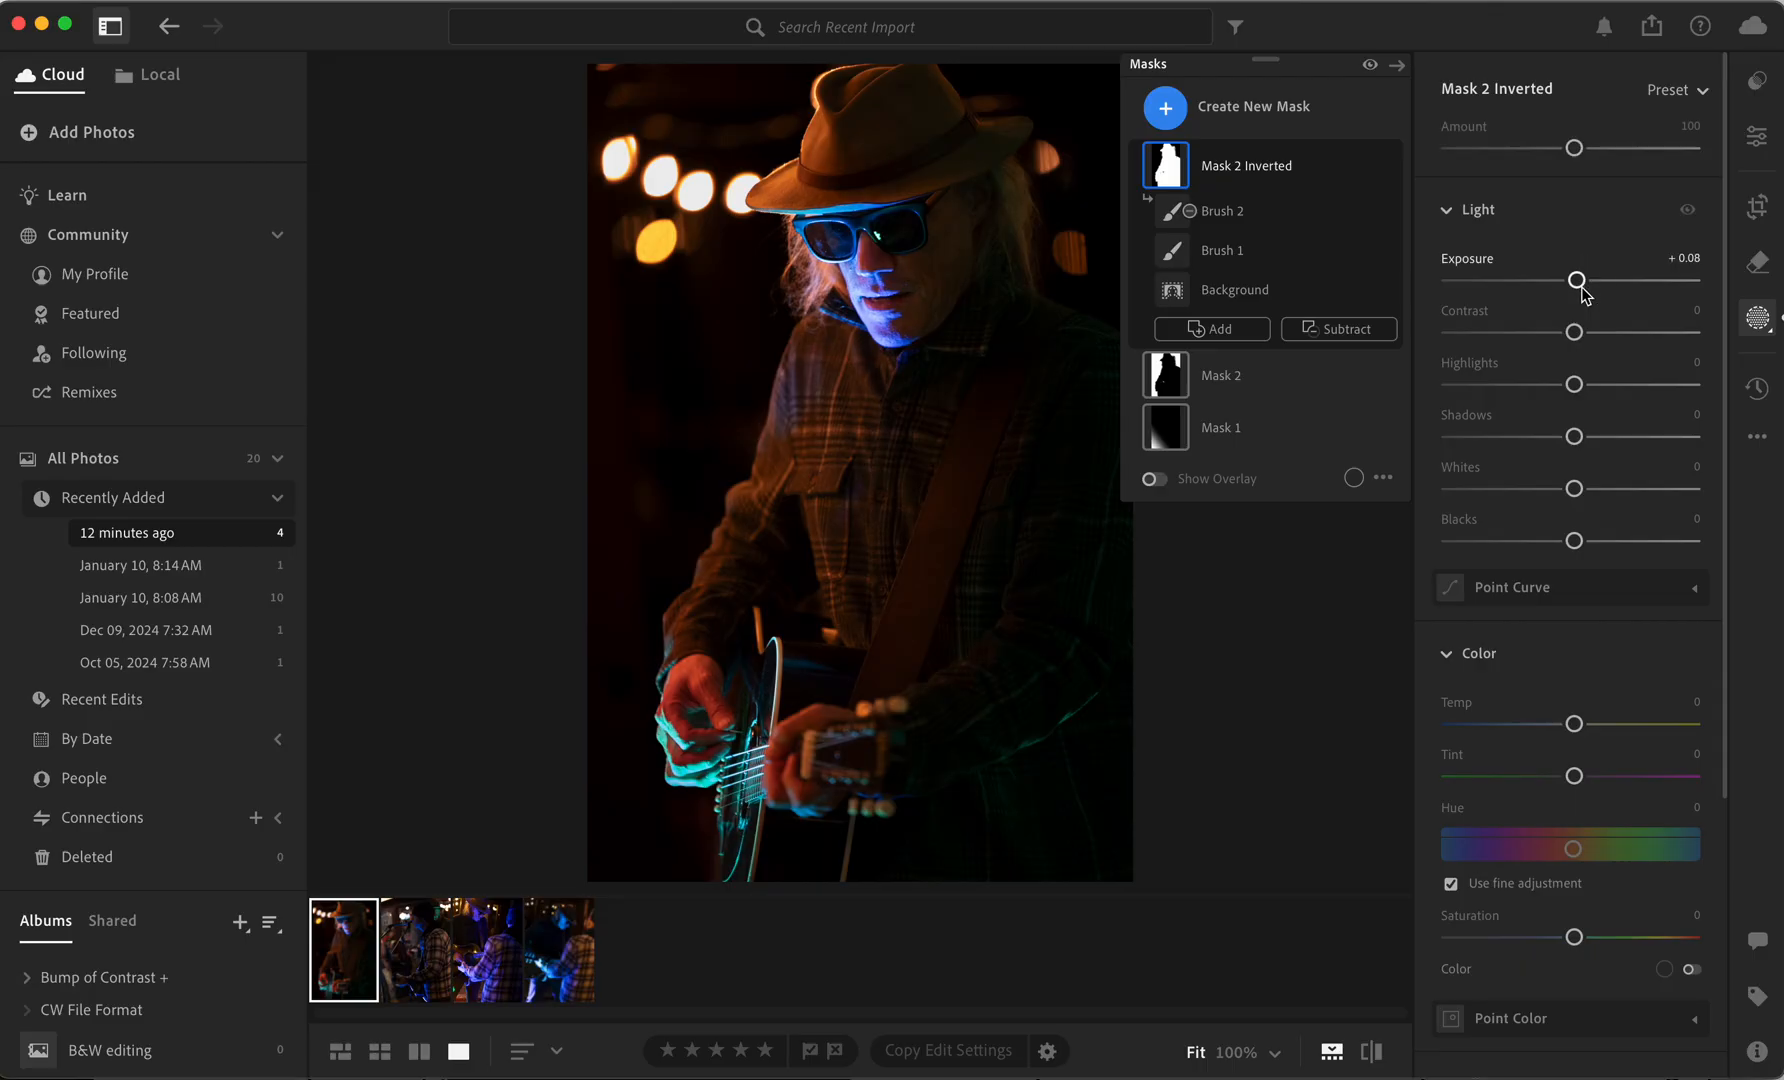
Set the inverted mask's highlights to -3 and whites to +12
{"action": "left_click", "coordinate": [1575, 390]}
{"action": "left_click_drag", "start_coordinate": [1573, 390], "coordinate": [1570, 395]}
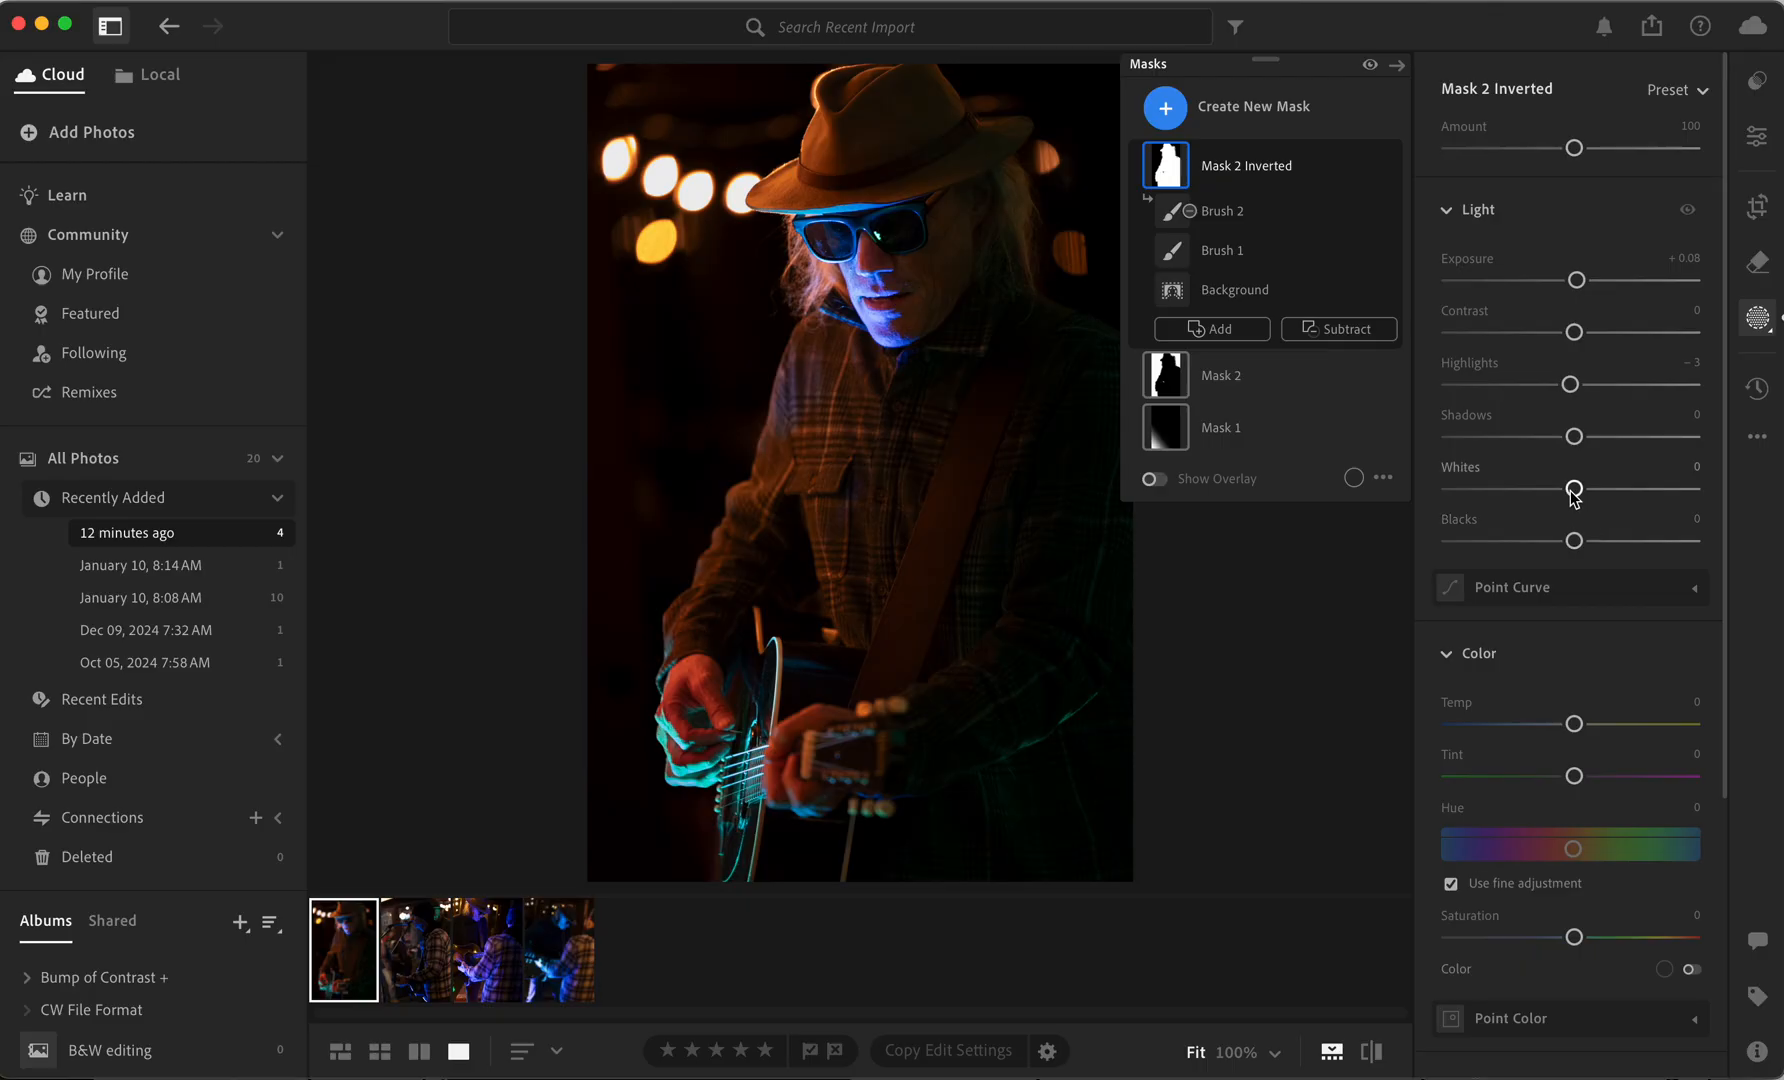
{"action": "left_click_drag", "start_coordinate": [1576, 490], "coordinate": [1574, 545]}
{"action": "scroll", "coordinate": [1597, 640], "scroll_direction": "down", "scroll_amount": 5}
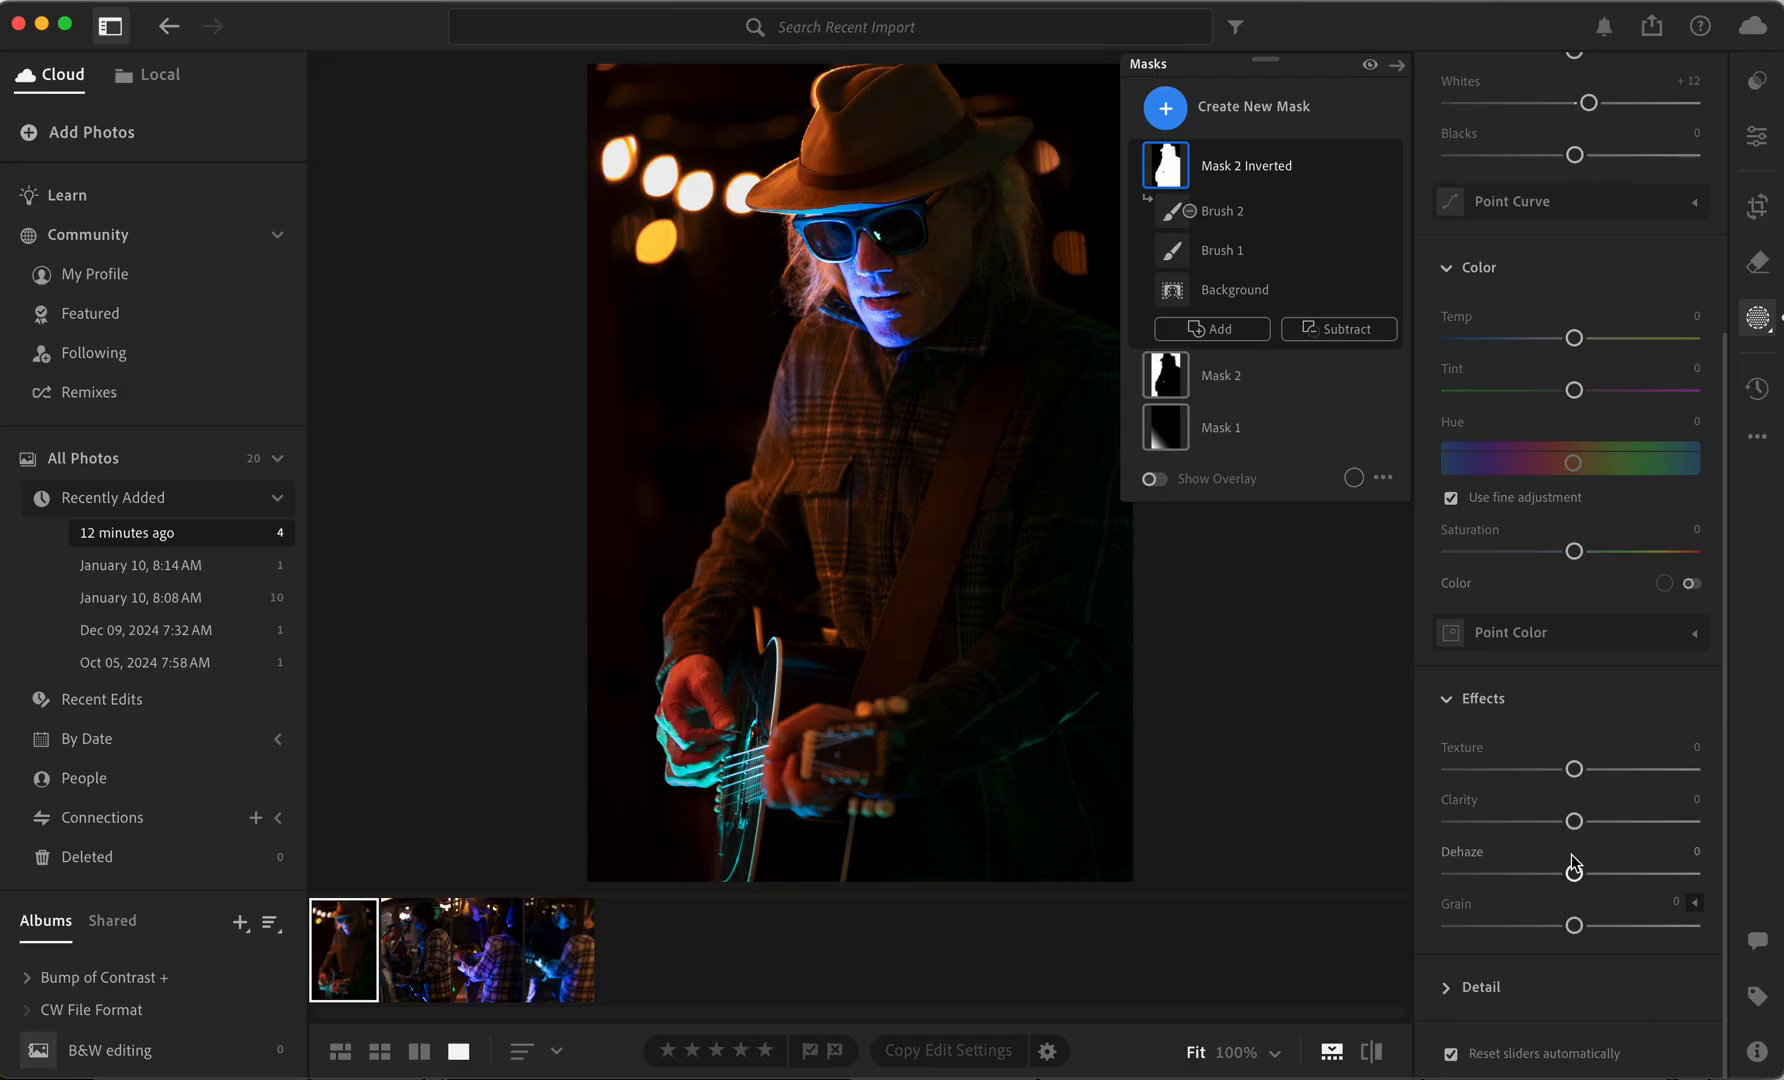
{"action": "scroll", "coordinate": [1573, 866], "scroll_direction": "up", "scroll_amount": 4}
{"action": "left_click", "coordinate": [1756, 140]}
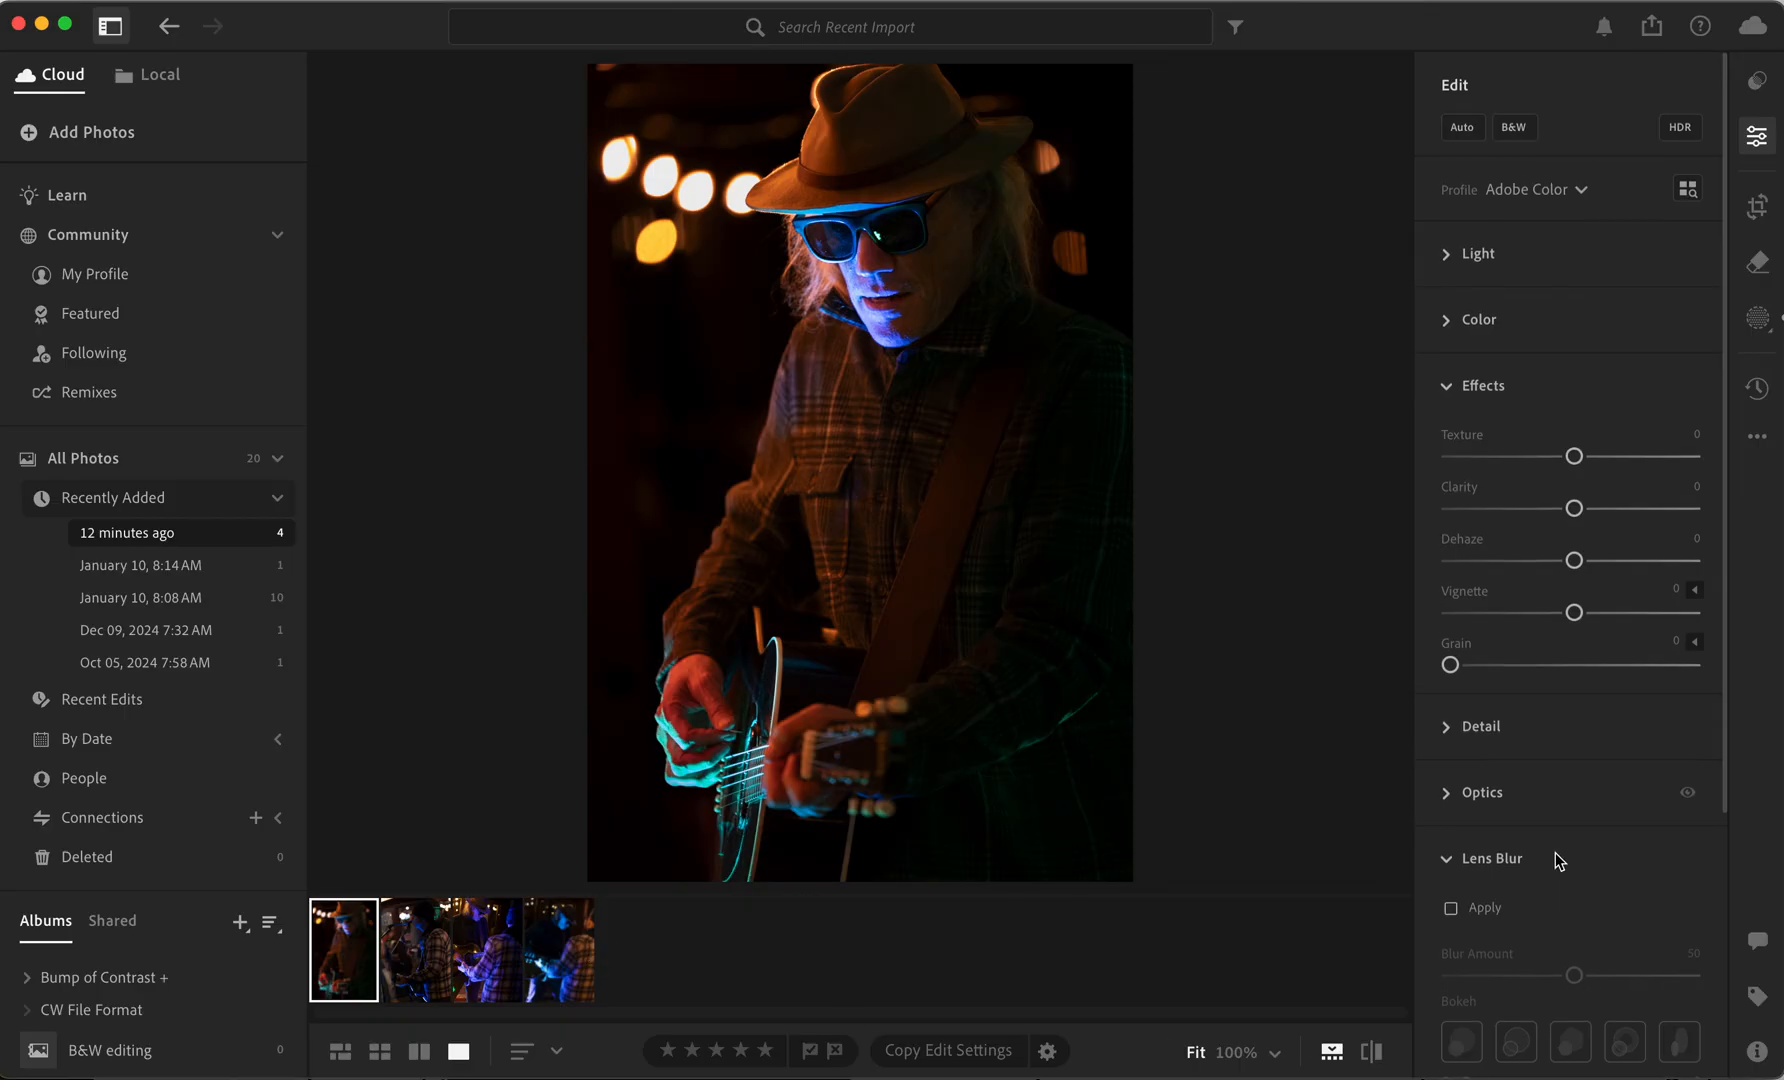
{"action": "scroll", "coordinate": [1555, 852], "scroll_direction": "down", "scroll_amount": 4}
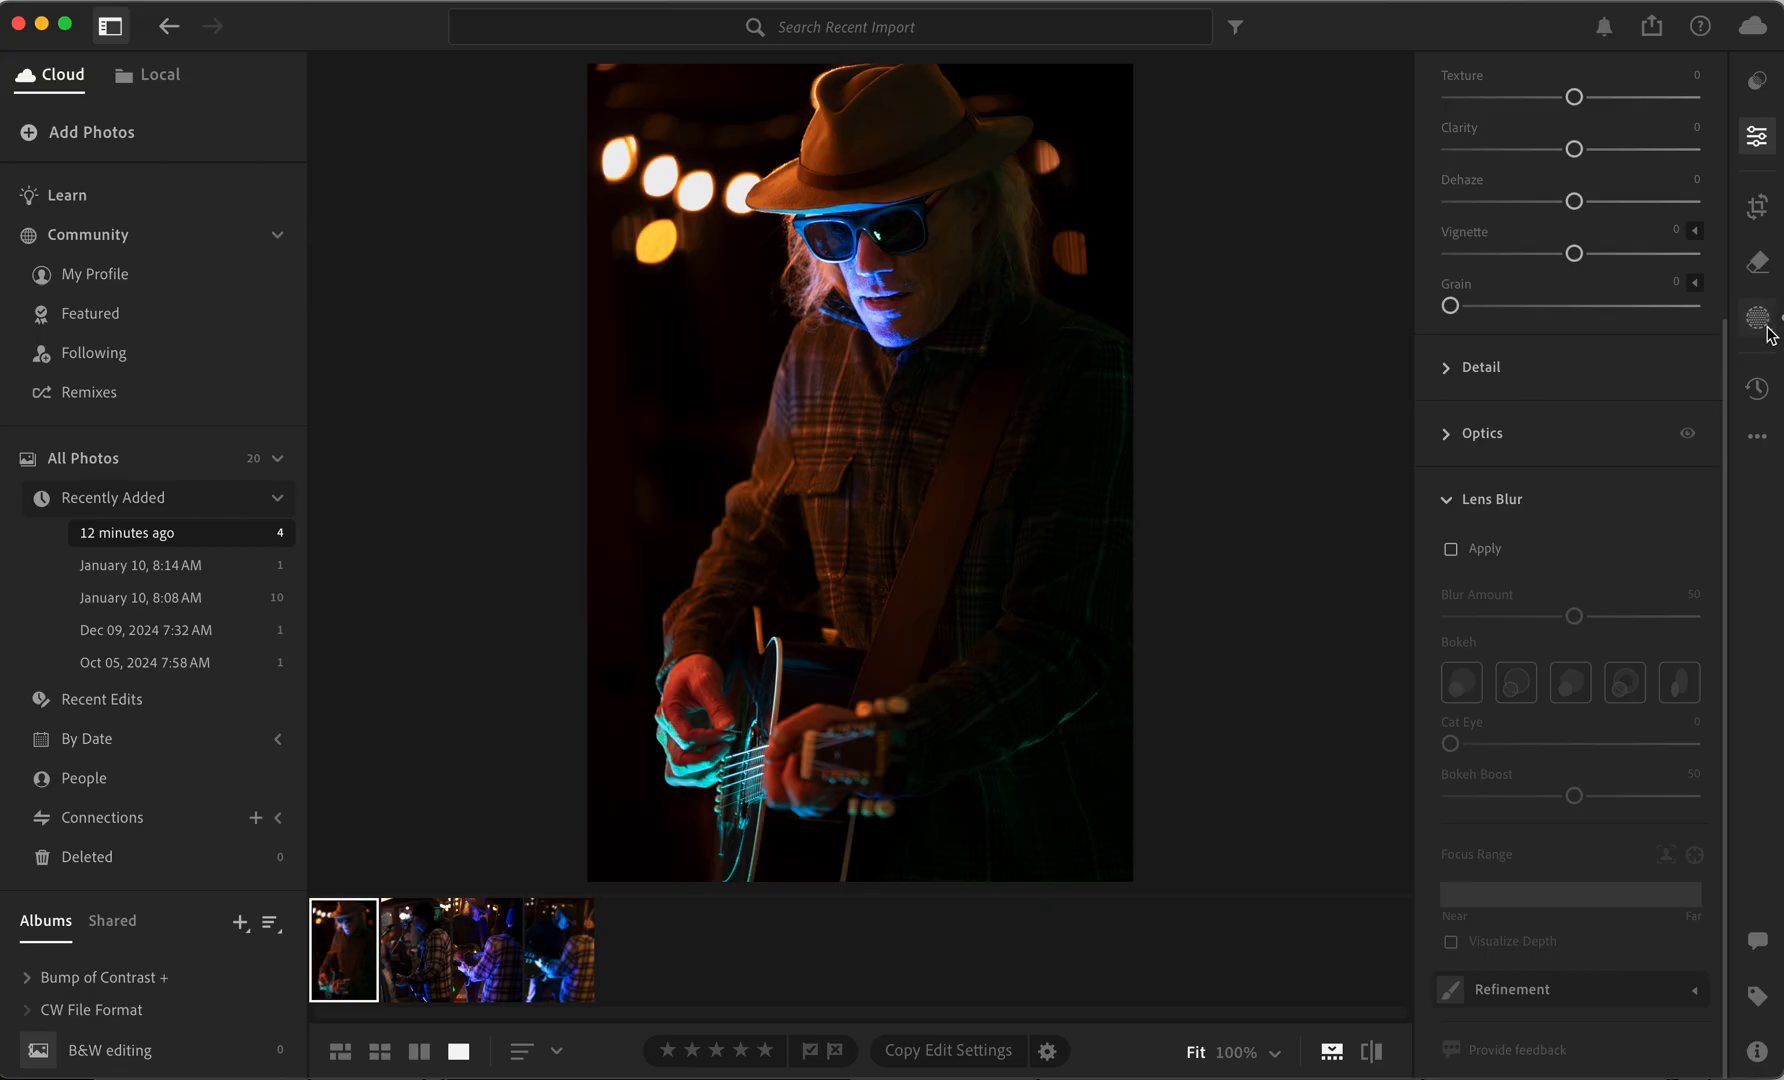
{"action": "key", "text": "m"}
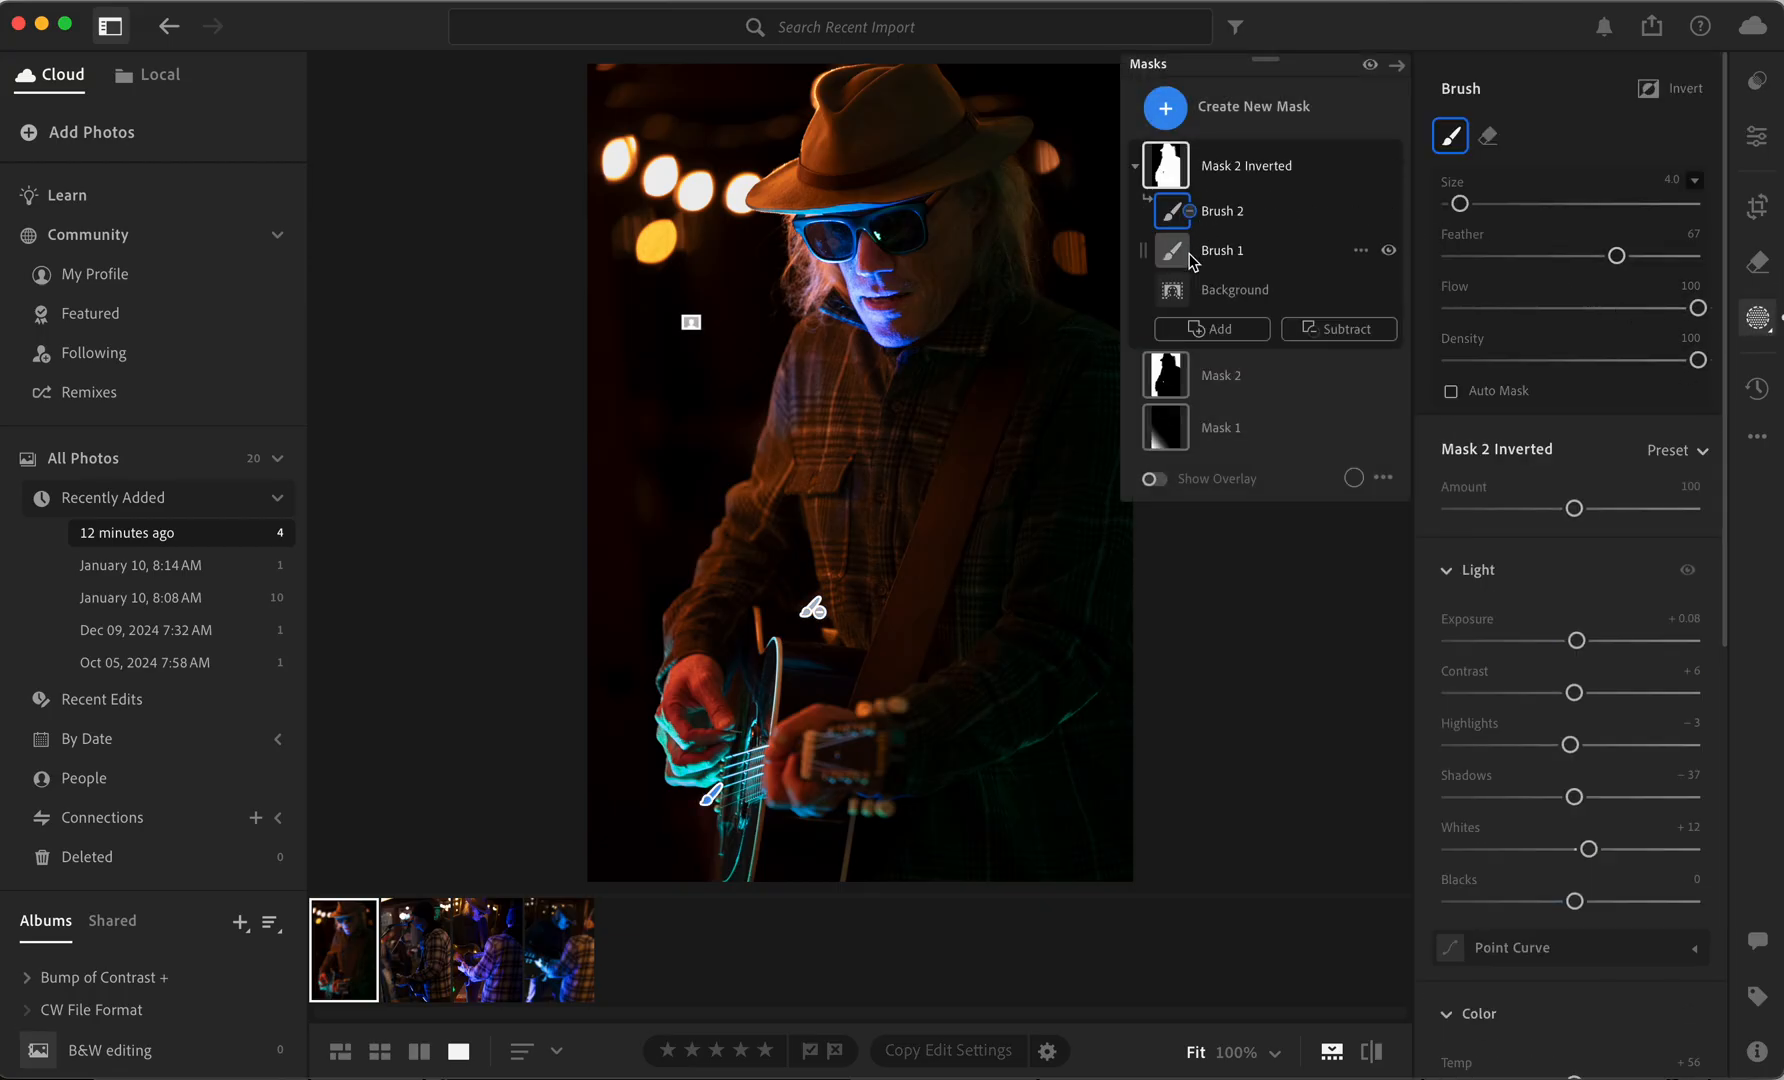